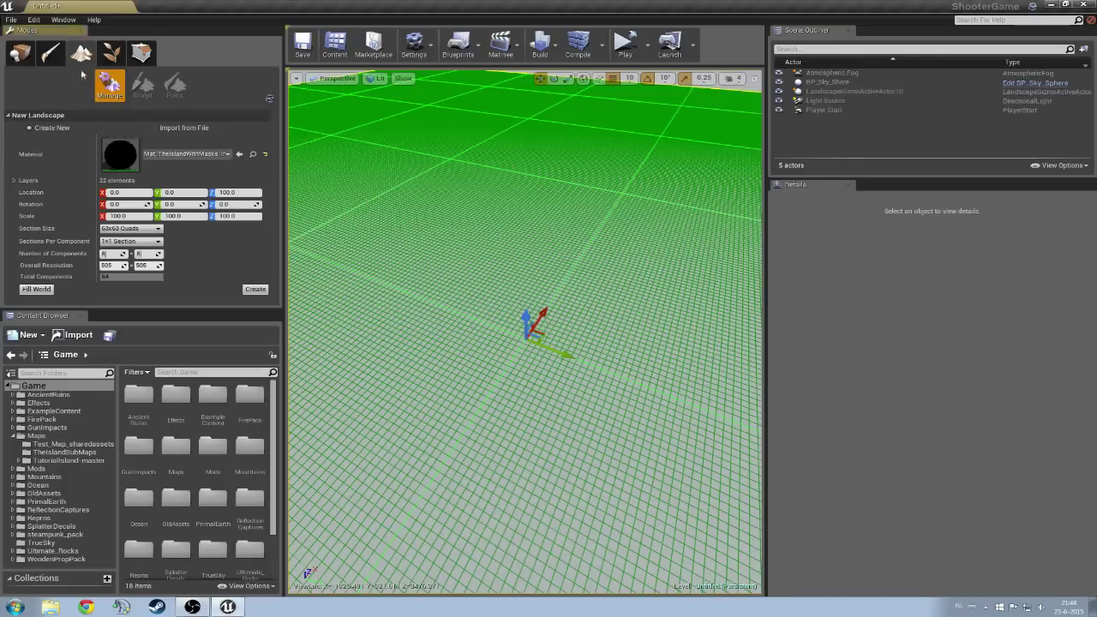
Step: Set the new landscape's material to Mat_TheIslandWithMasks_Inst
{"action": "key", "text": "s"}
{"action": "mouse_move", "coordinate": [504, 252]}
{"action": "right_mouse_down"}
{"action": "mouse_move", "coordinate": [545, 225]}
{"action": "mouse_move", "coordinate": [505, 251]}
{"action": "right_mouse_up"}
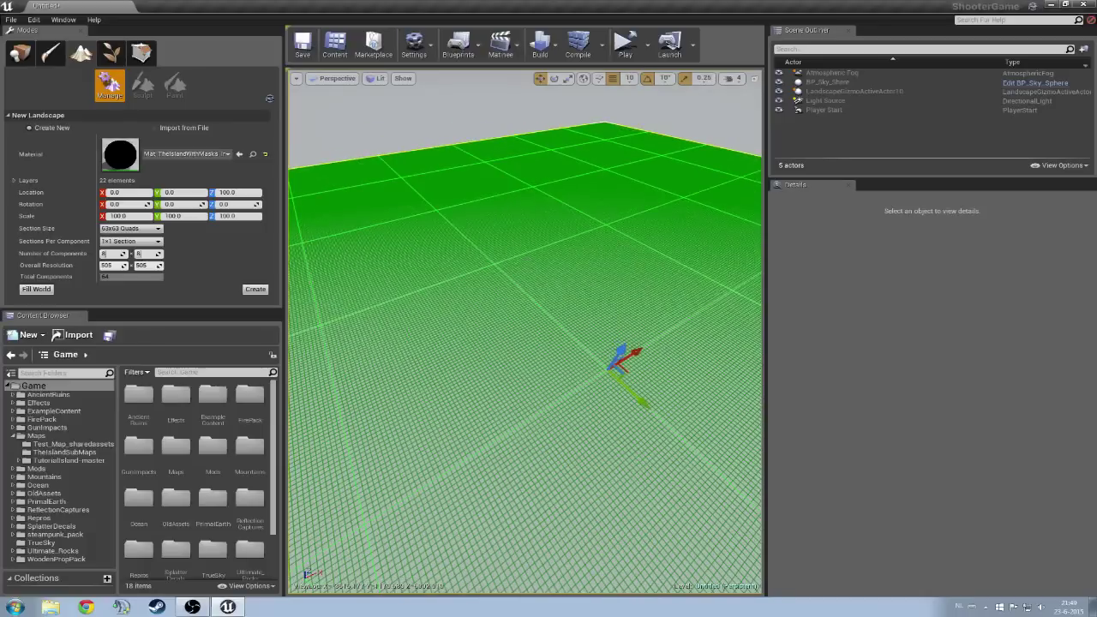
{"action": "left_click", "coordinate": [177, 155]}
{"action": "type", "text": "Mat_"}
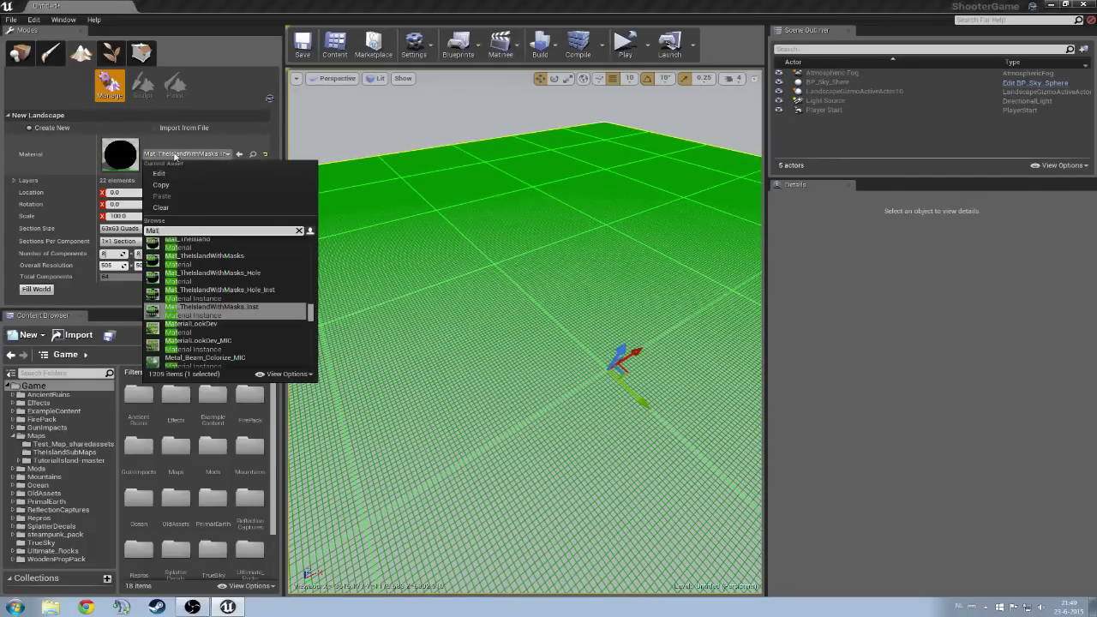
{"action": "type", "text": "theisland"}
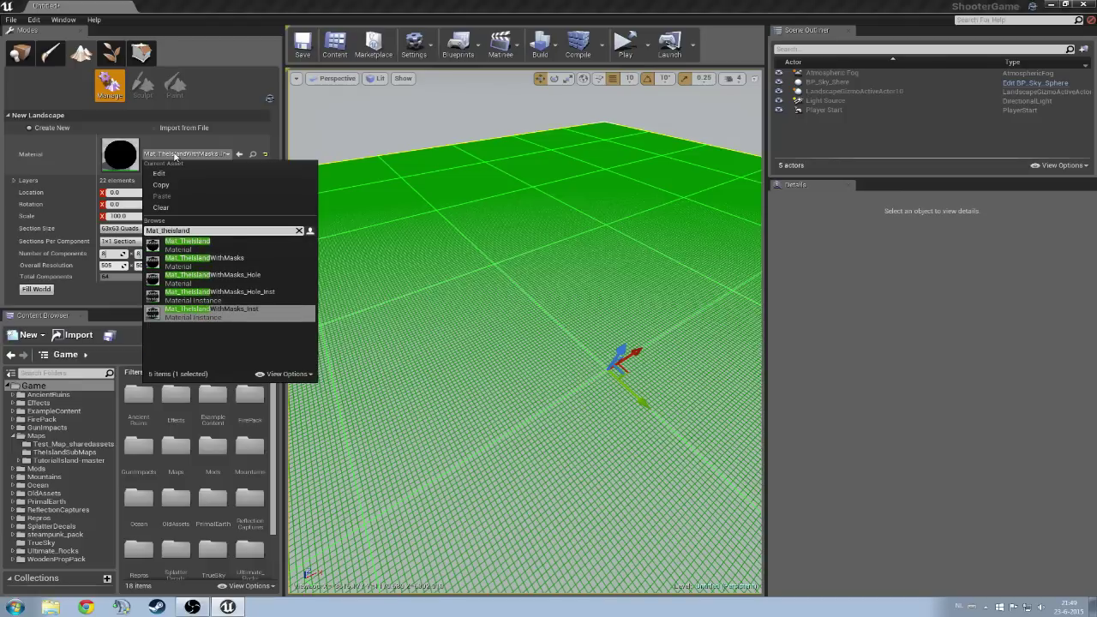
{"action": "left_click", "coordinate": [227, 313]}
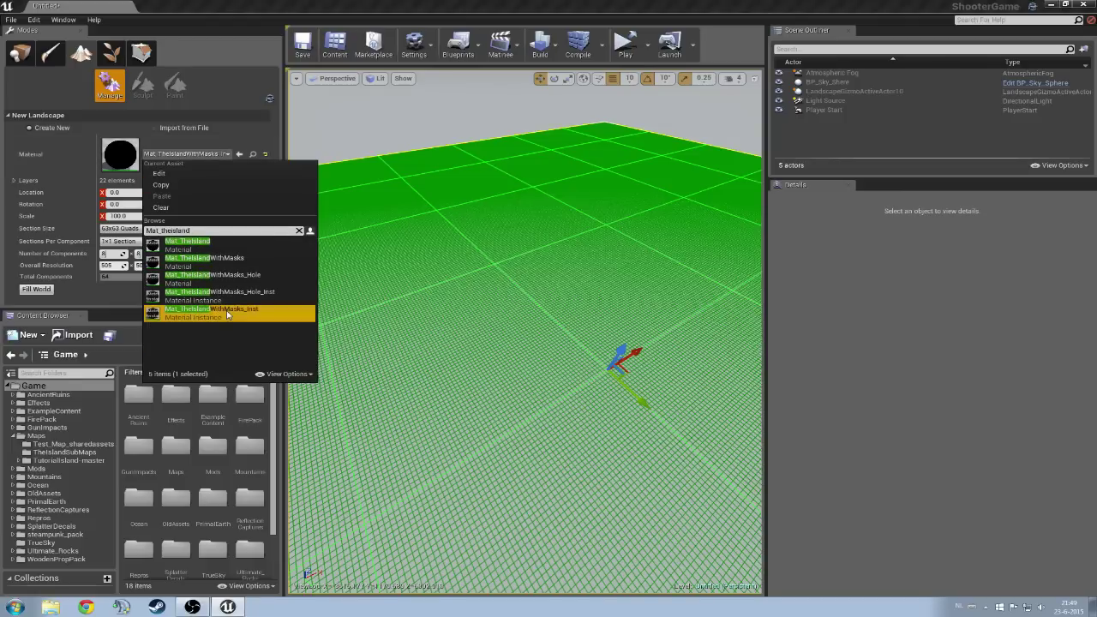
{"action": "left_click", "coordinate": [108, 298]}
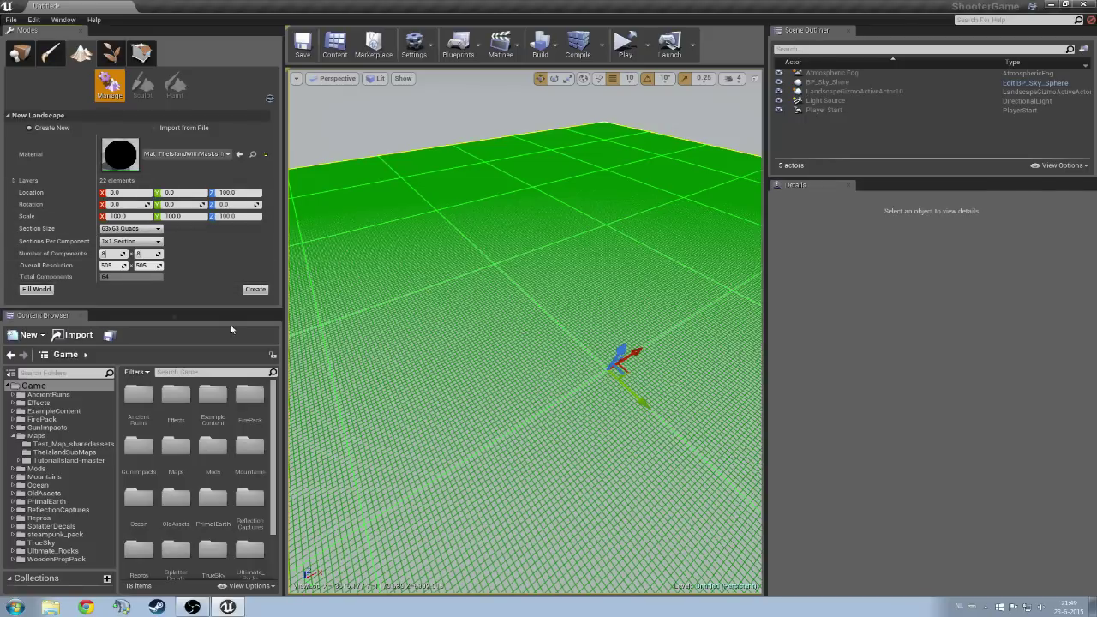
Step: Create the landscape with 63x63-quad sections and an overall resolution of 505 × 505
{"action": "left_click", "coordinate": [105, 253]}
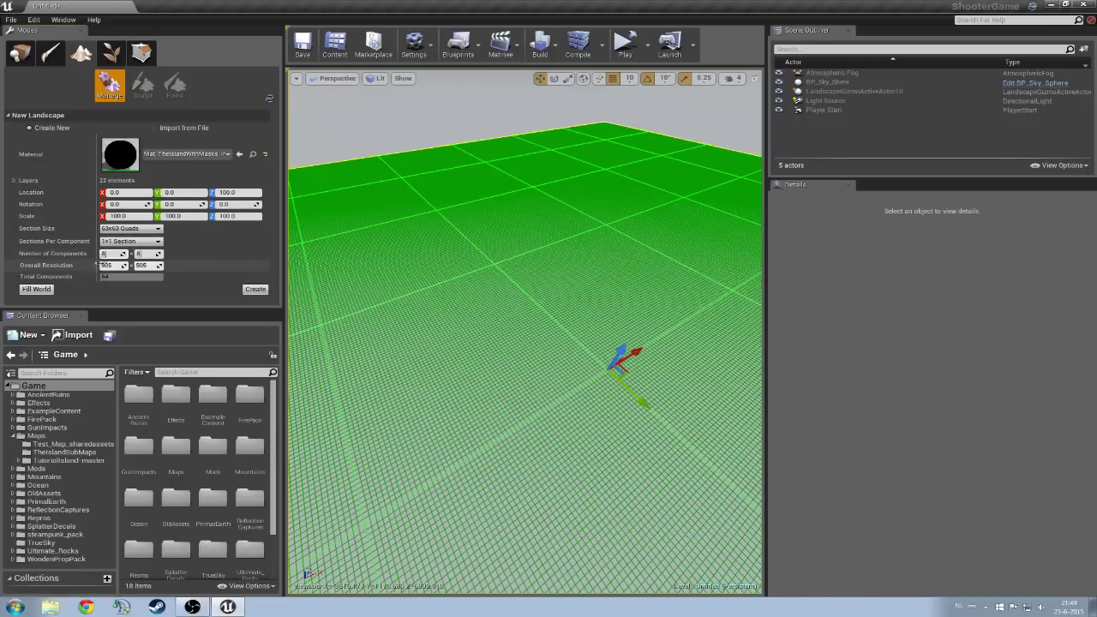
{"action": "right_click_drag", "start_coordinate": [429, 317], "coordinate": [420, 343]}
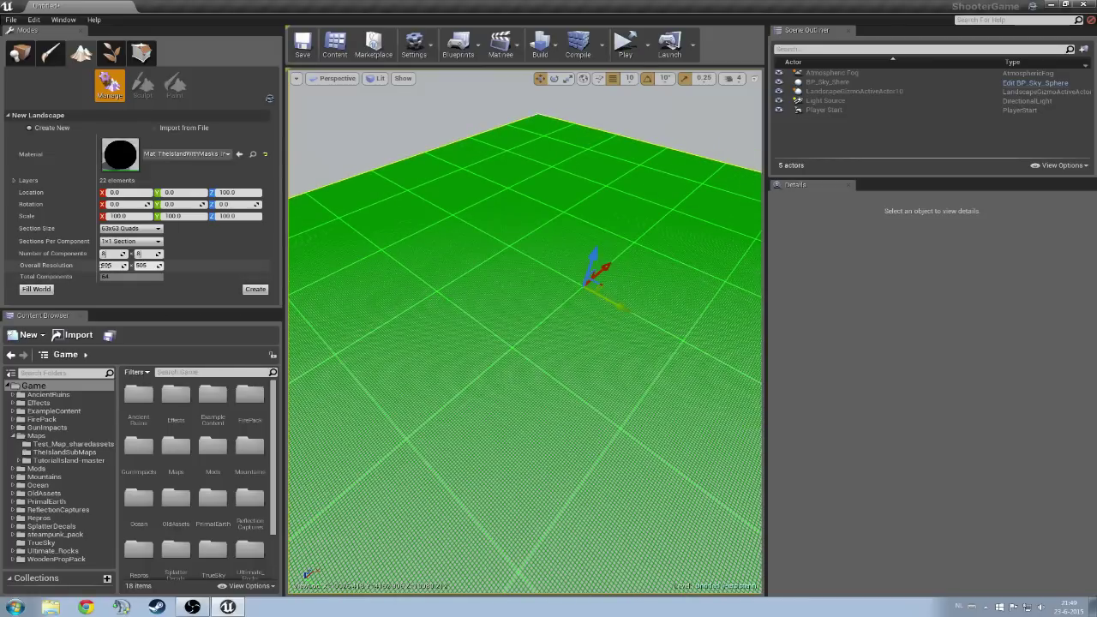
{"action": "mouse_move", "coordinate": [105, 255]}
{"action": "left_mouse_down"}
{"action": "mouse_move", "coordinate": [155, 253]}
{"action": "mouse_move", "coordinate": [120, 254]}
{"action": "left_mouse_up"}
{"action": "right_click_drag", "start_coordinate": [525, 332], "coordinate": [446, 292]}
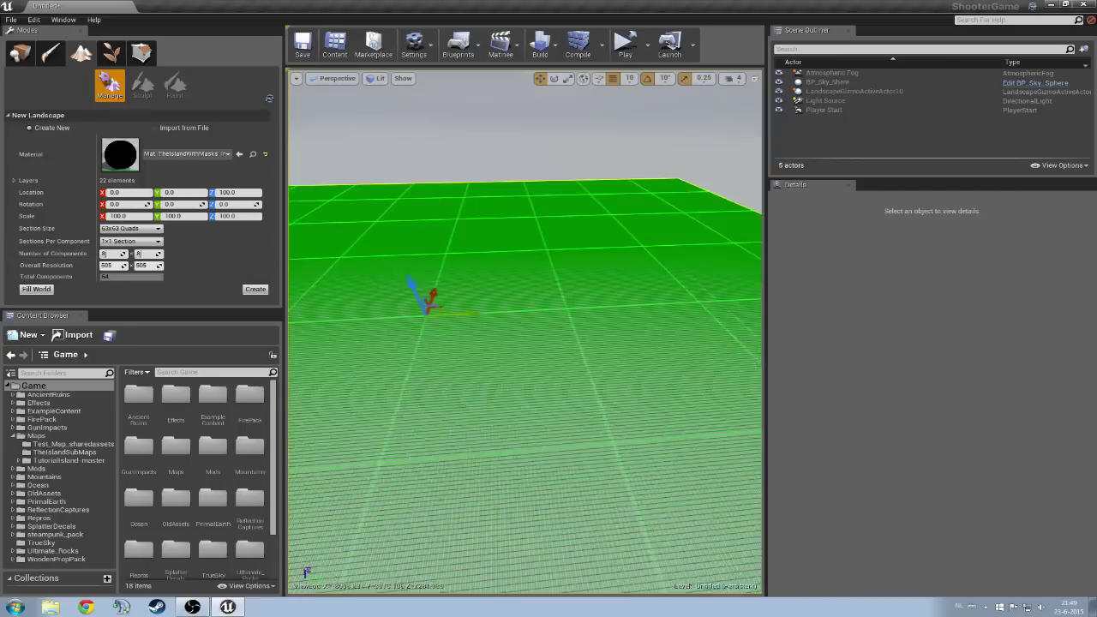
{"action": "right_click_drag", "start_coordinate": [626, 343], "coordinate": [557, 386]}
{"action": "left_click", "coordinate": [255, 290]}
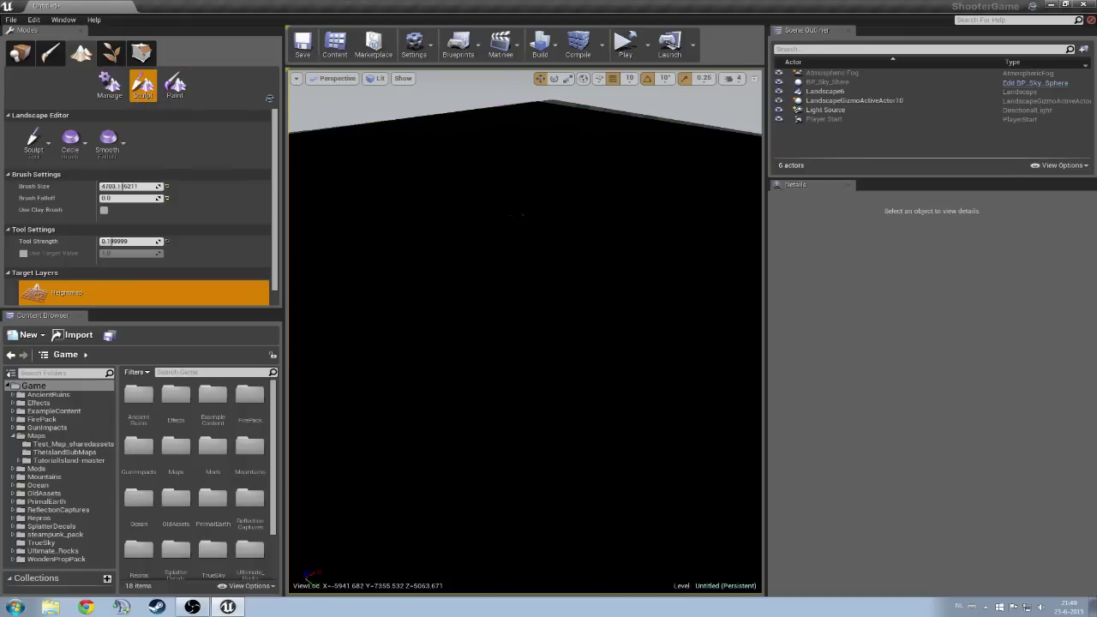
Step: Switch the landscape editor to painting and bring up the target layers
{"action": "key", "text": "s"}
{"action": "mouse_move", "coordinate": [525, 332]}
{"action": "right_mouse_down"}
{"action": "mouse_move", "coordinate": [553, 341]}
{"action": "mouse_move", "coordinate": [549, 326]}
{"action": "mouse_move", "coordinate": [515, 330]}
{"action": "right_mouse_up"}
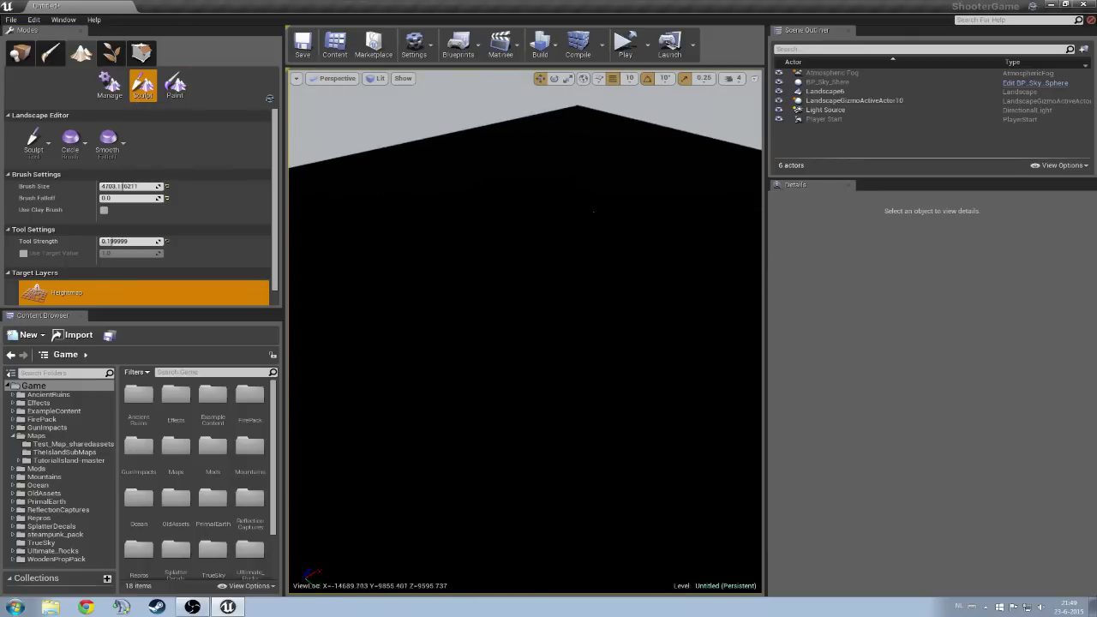
{"action": "right_click_drag", "start_coordinate": [549, 198], "coordinate": [579, 219]}
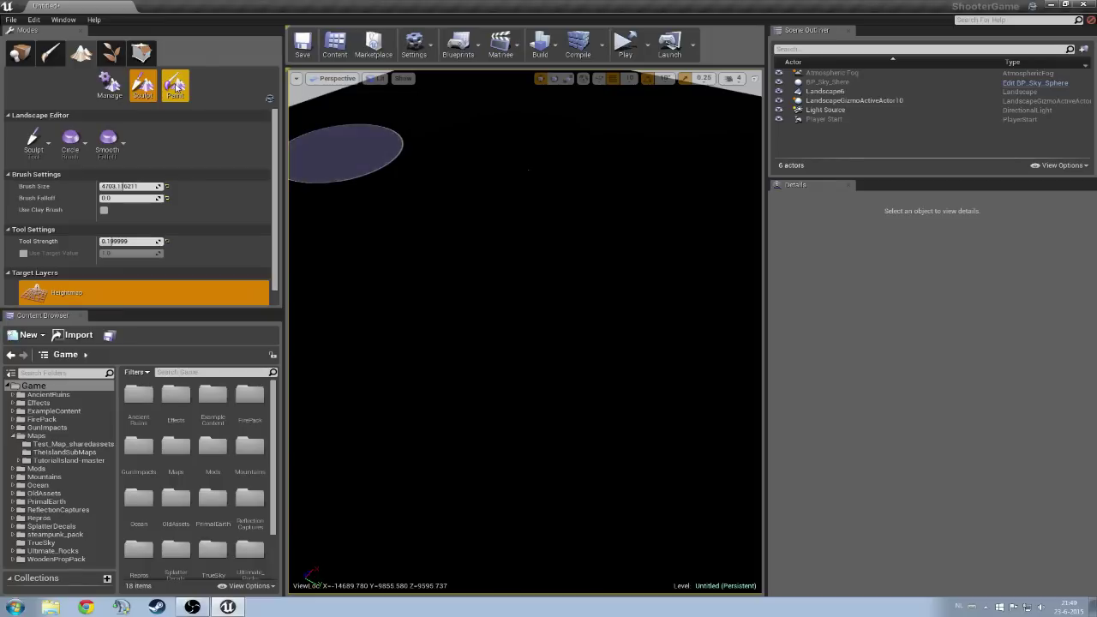
{"action": "left_click", "coordinate": [175, 85]}
{"action": "scroll", "coordinate": [74, 225], "scroll_direction": "down", "scroll_amount": 3}
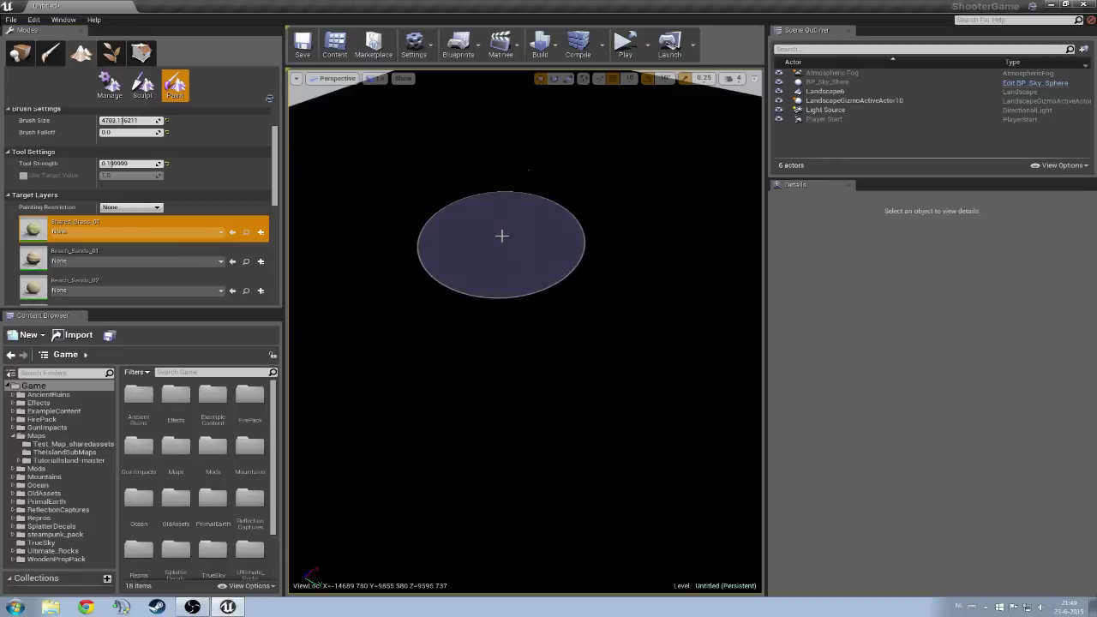
Step: Try to paint the Shared_Grass_01 layer onto the landscape
{"action": "left_click", "coordinate": [532, 198]}
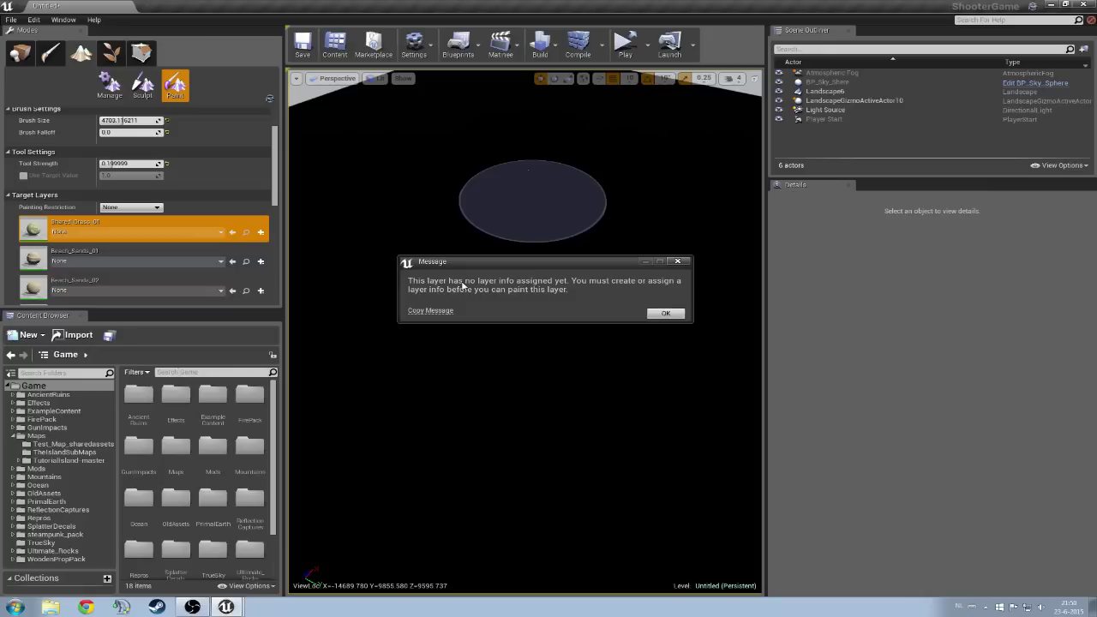
{"action": "left_click", "coordinate": [665, 314]}
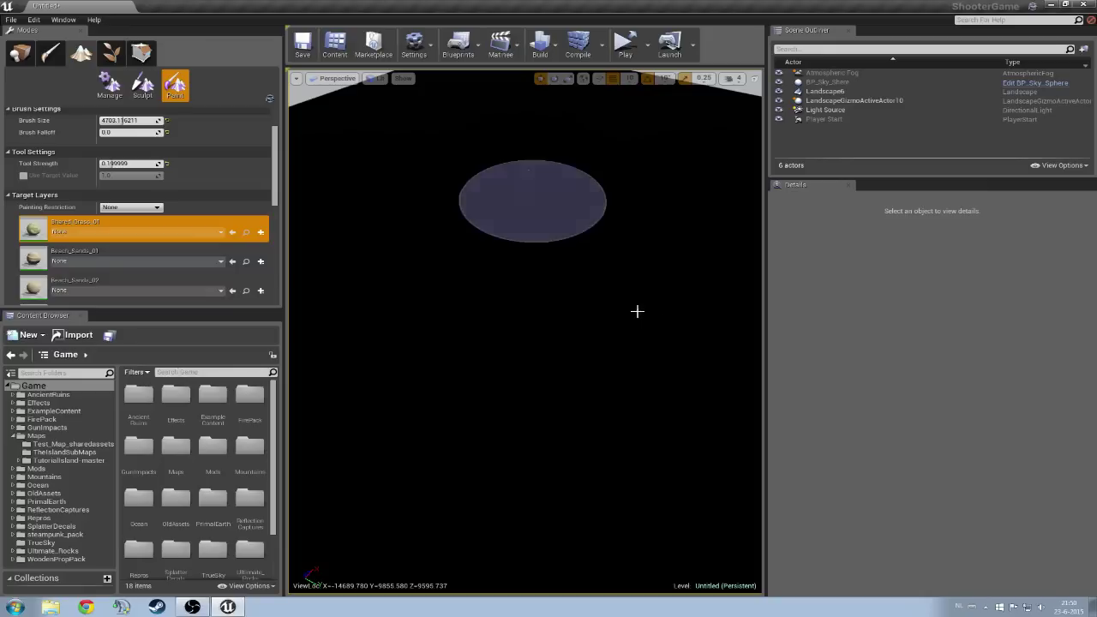
{"action": "left_click", "coordinate": [100, 233]}
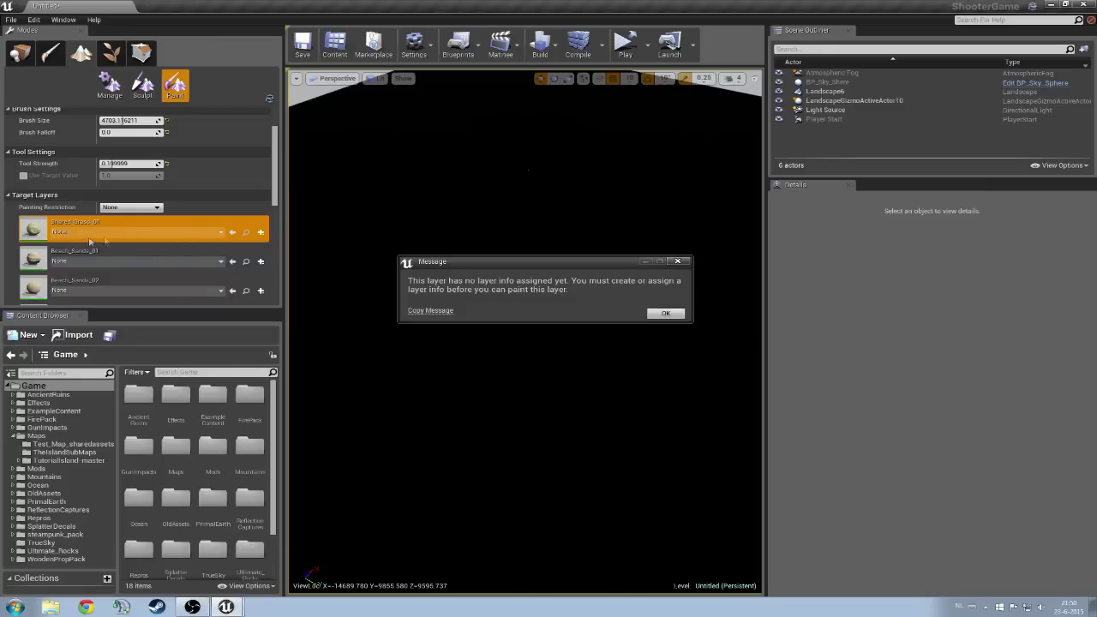
{"action": "left_click", "coordinate": [666, 315]}
{"action": "left_click", "coordinate": [107, 239]}
{"action": "left_click", "coordinate": [665, 315]}
Step: Assign the matching LayerInfo assets to the Shared_Grass_01, Beach_Sands_01 and Beach_Sands_02 target layers
{"action": "scroll", "coordinate": [412, 218], "scroll_direction": "down", "scroll_amount": 5}
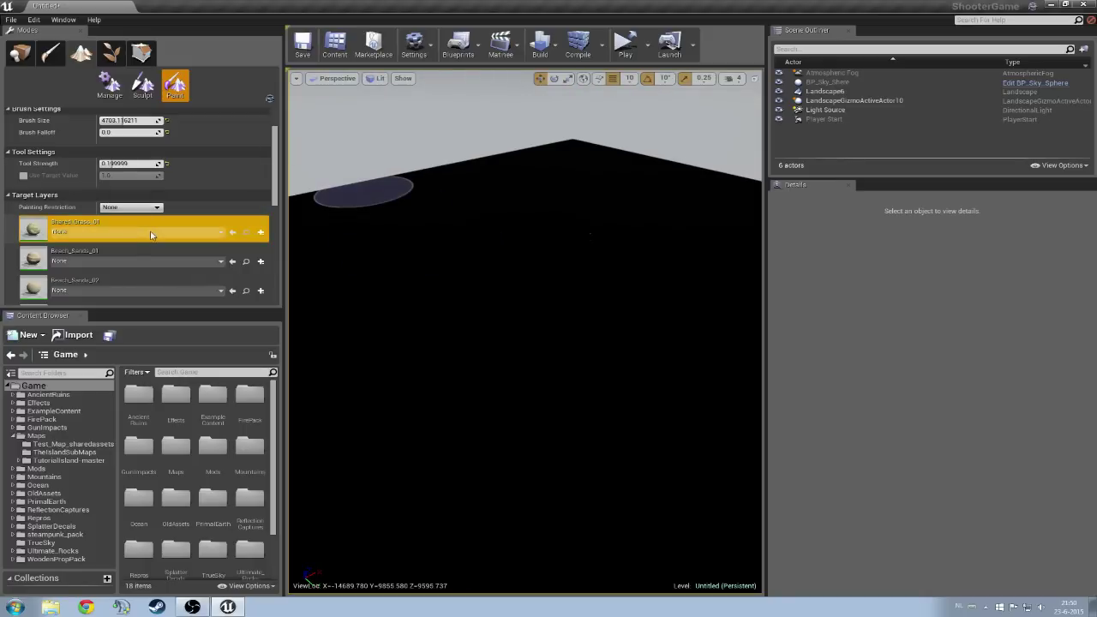
{"action": "left_click", "coordinate": [197, 232]}
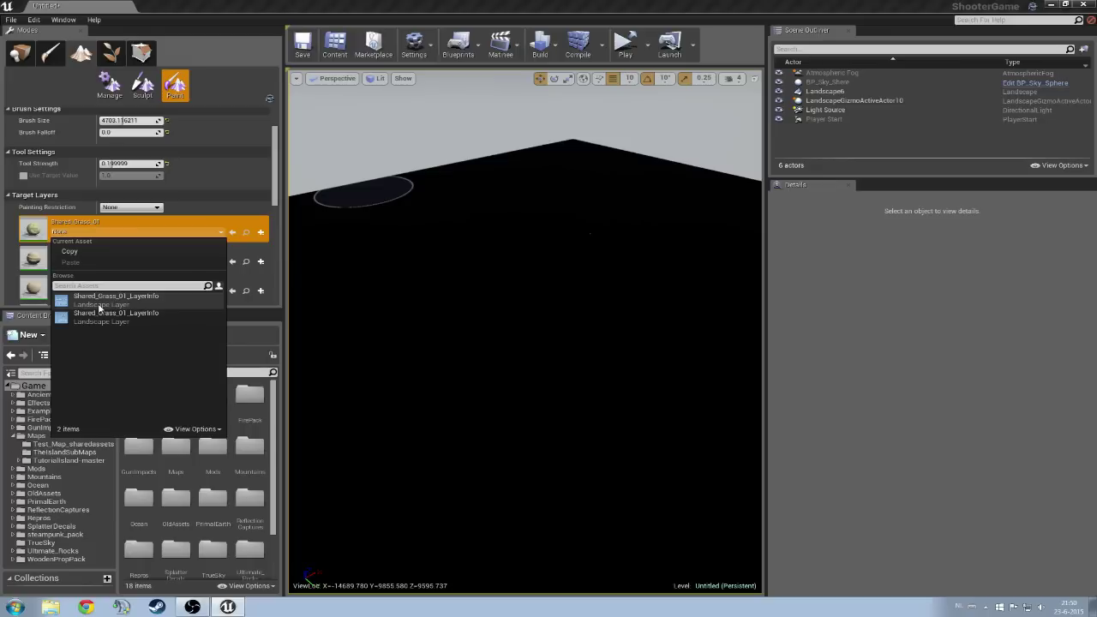
{"action": "left_click", "coordinate": [99, 308]}
{"action": "left_click", "coordinate": [103, 261]}
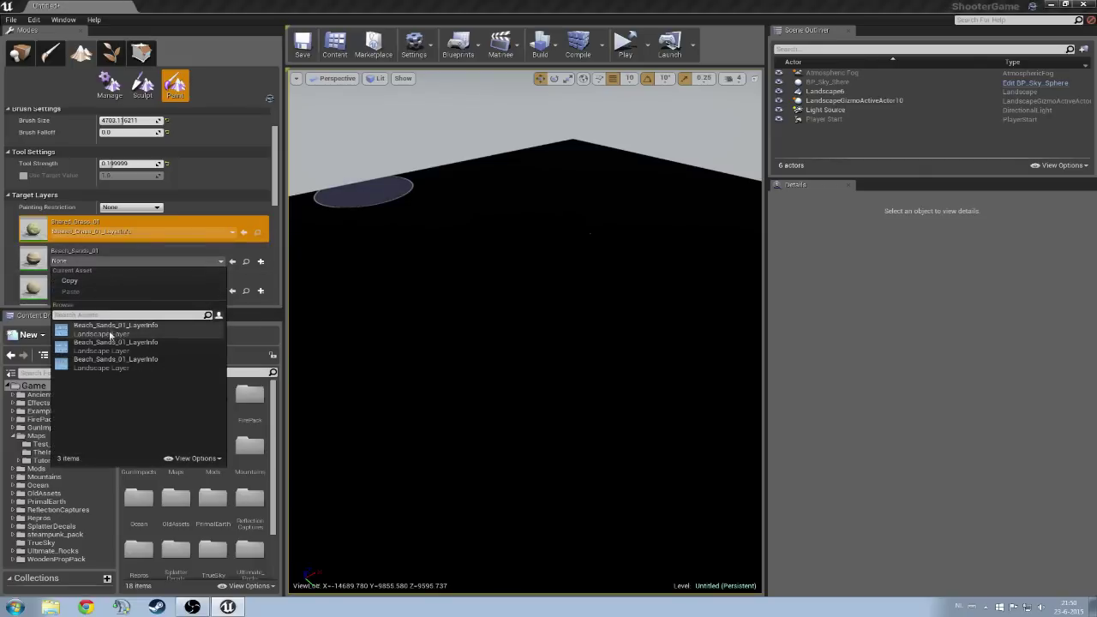
{"action": "left_click", "coordinate": [112, 352]}
{"action": "scroll", "coordinate": [81, 261], "scroll_direction": "down", "scroll_amount": 2}
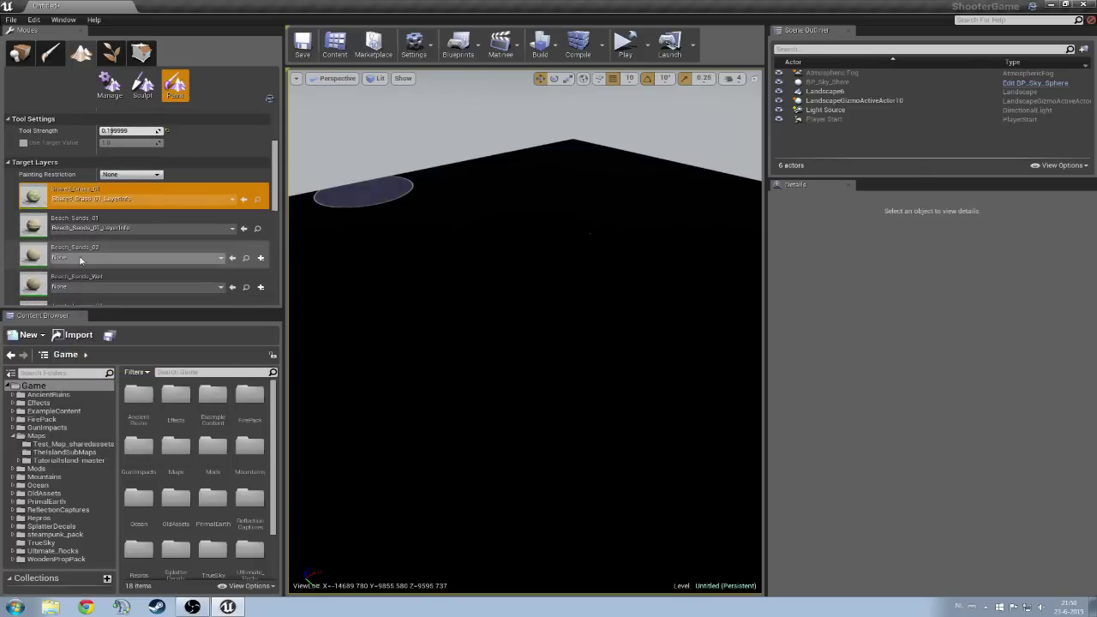
{"action": "left_click", "coordinate": [80, 259]}
{"action": "left_click", "coordinate": [103, 359]}
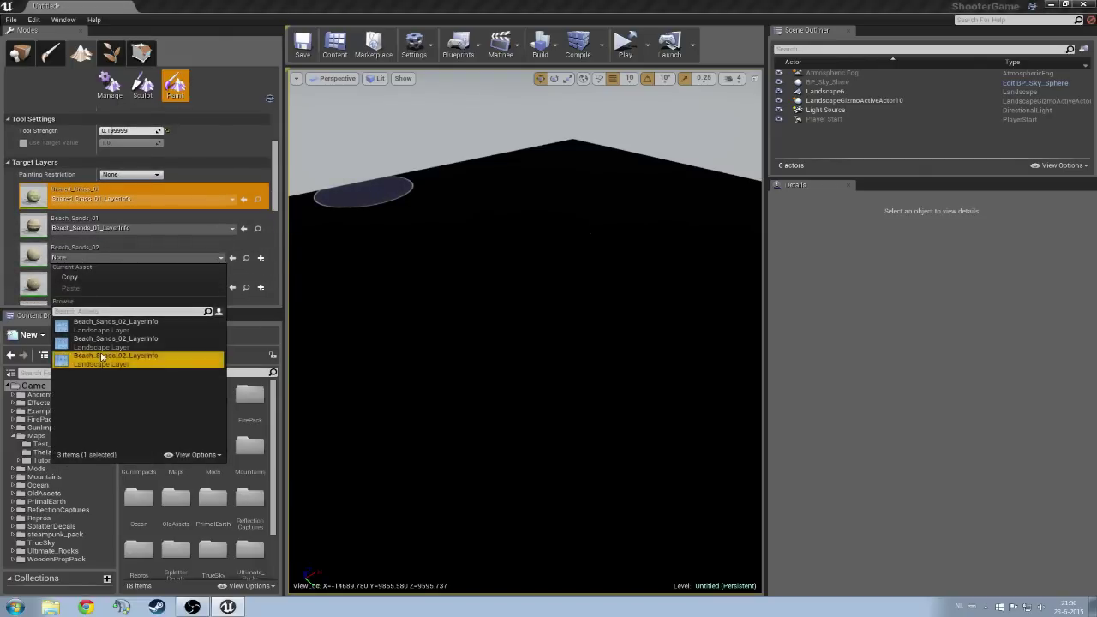
Step: Paint the Shared_Grass_01 layer across the black landscape surface
{"action": "right_click_drag", "start_coordinate": [438, 267], "coordinate": [467, 283]}
{"action": "key", "text": "s"}
{"action": "scroll", "coordinate": [506, 257], "scroll_direction": "down", "scroll_amount": 2}
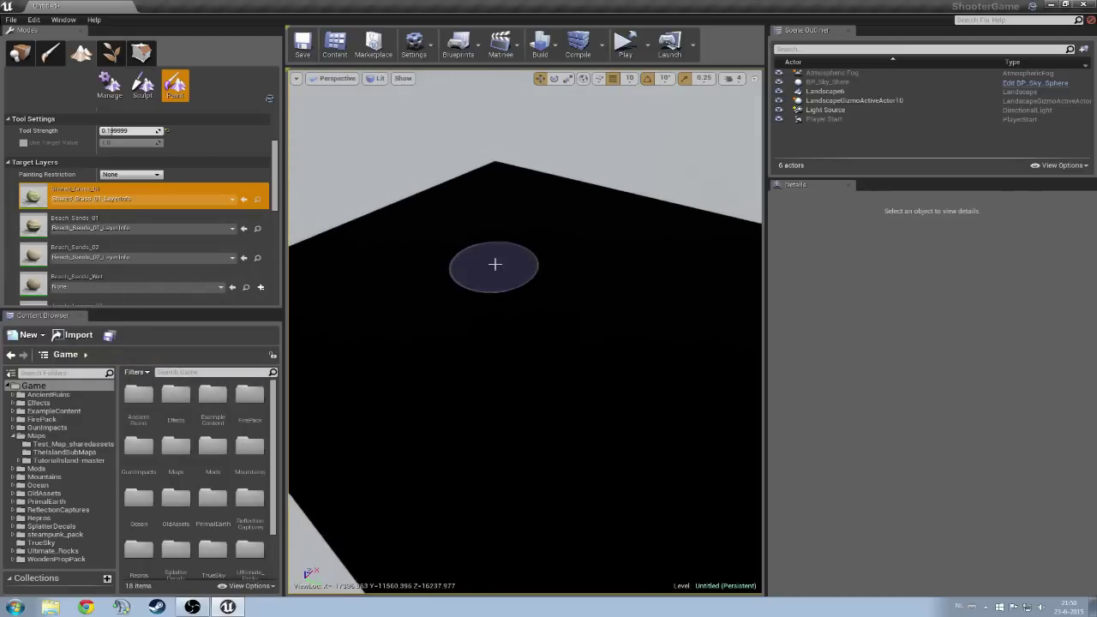
{"action": "key", "text": "w"}
{"action": "mouse_move", "coordinate": [511, 283]}
{"action": "right_mouse_down"}
{"action": "mouse_move", "coordinate": [536, 287]}
{"action": "mouse_move", "coordinate": [542, 265]}
{"action": "right_mouse_up"}
{"action": "mouse_move", "coordinate": [512, 281]}
{"action": "left_mouse_down"}
{"action": "mouse_move", "coordinate": [529, 280]}
{"action": "mouse_move", "coordinate": [434, 242]}
{"action": "mouse_move", "coordinate": [573, 251]}
{"action": "mouse_move", "coordinate": [554, 216]}
{"action": "mouse_move", "coordinate": [763, 220]}
{"action": "mouse_move", "coordinate": [780, 288]}
{"action": "mouse_move", "coordinate": [747, 346]}
{"action": "mouse_move", "coordinate": [574, 294]}
{"action": "left_mouse_up"}
{"action": "right_click_drag", "start_coordinate": [574, 294], "coordinate": [600, 260]}
{"action": "mouse_move", "coordinate": [601, 260]}
{"action": "left_mouse_down"}
{"action": "mouse_move", "coordinate": [704, 441]}
{"action": "mouse_move", "coordinate": [536, 386]}
{"action": "mouse_move", "coordinate": [578, 441]}
{"action": "left_mouse_up"}
{"action": "right_click_drag", "start_coordinate": [578, 441], "coordinate": [532, 457]}
{"action": "mouse_move", "coordinate": [531, 456]}
{"action": "left_mouse_down"}
{"action": "mouse_move", "coordinate": [563, 331]}
{"action": "mouse_move", "coordinate": [551, 283]}
{"action": "mouse_move", "coordinate": [392, 380]}
{"action": "mouse_move", "coordinate": [323, 288]}
{"action": "mouse_move", "coordinate": [314, 228]}
{"action": "mouse_move", "coordinate": [431, 177]}
{"action": "mouse_move", "coordinate": [498, 199]}
{"action": "mouse_move", "coordinate": [493, 155]}
{"action": "mouse_move", "coordinate": [549, 138]}
{"action": "mouse_move", "coordinate": [591, 163]}
{"action": "mouse_move", "coordinate": [658, 161]}
{"action": "left_mouse_up"}
{"action": "key", "text": "w"}
{"action": "right_click_drag", "start_coordinate": [658, 163], "coordinate": [724, 163]}
{"action": "right_click_drag", "start_coordinate": [639, 122], "coordinate": [588, 196]}
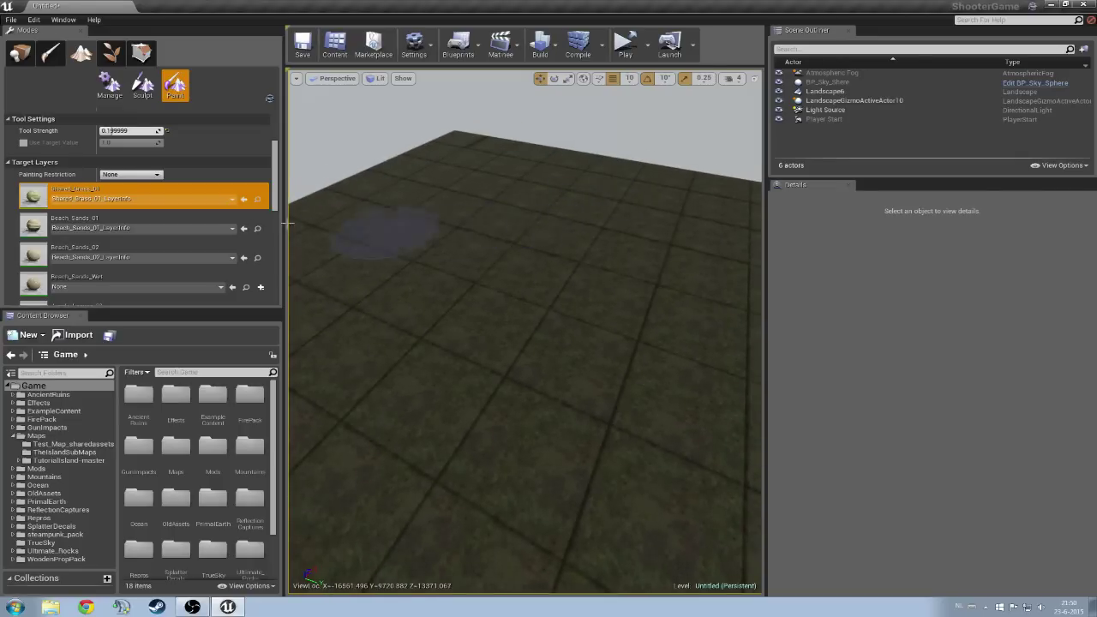
Step: For the landscape actor, set Max LODLevel to 4 and Static Lighting LOD to 2, and disable Cast Static Shadow
{"action": "left_click", "coordinate": [23, 56]}
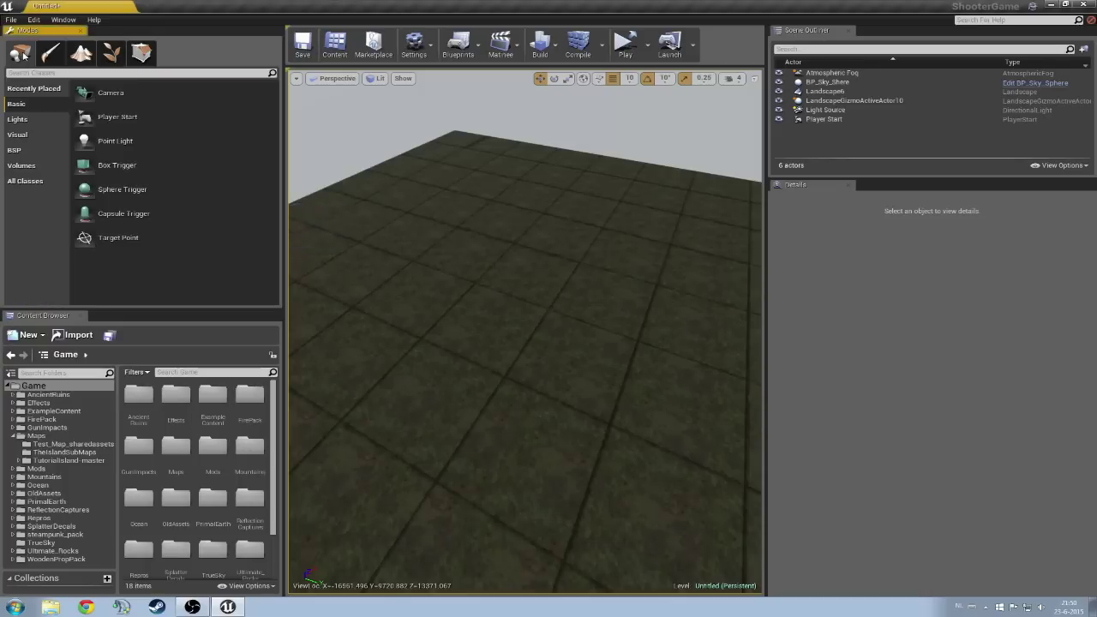
{"action": "left_click", "coordinate": [825, 92]}
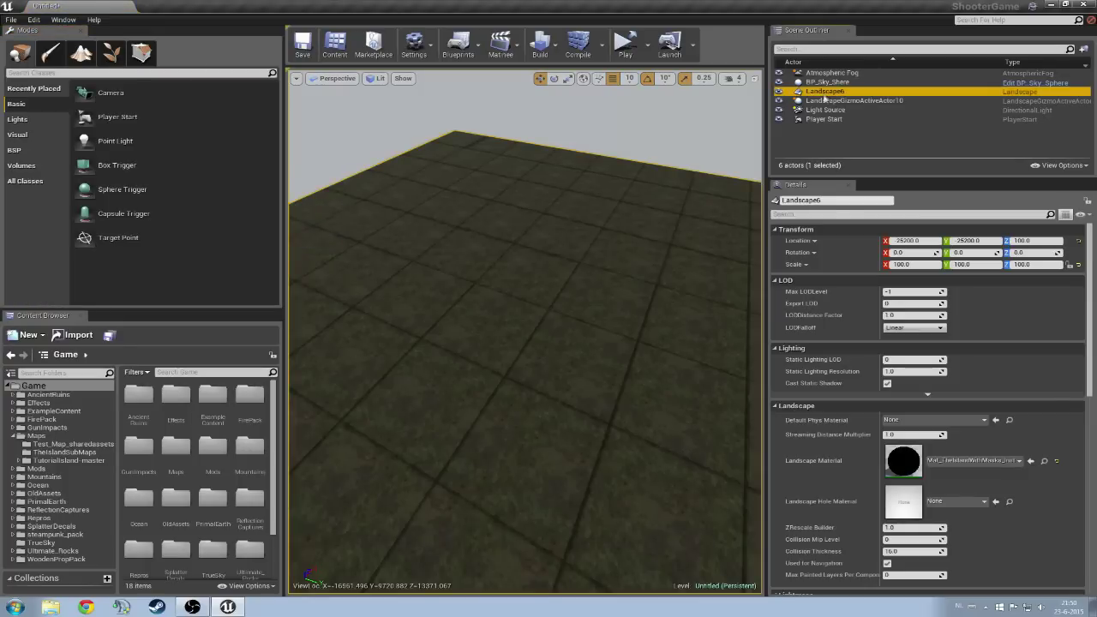
{"action": "left_click", "coordinate": [896, 293]}
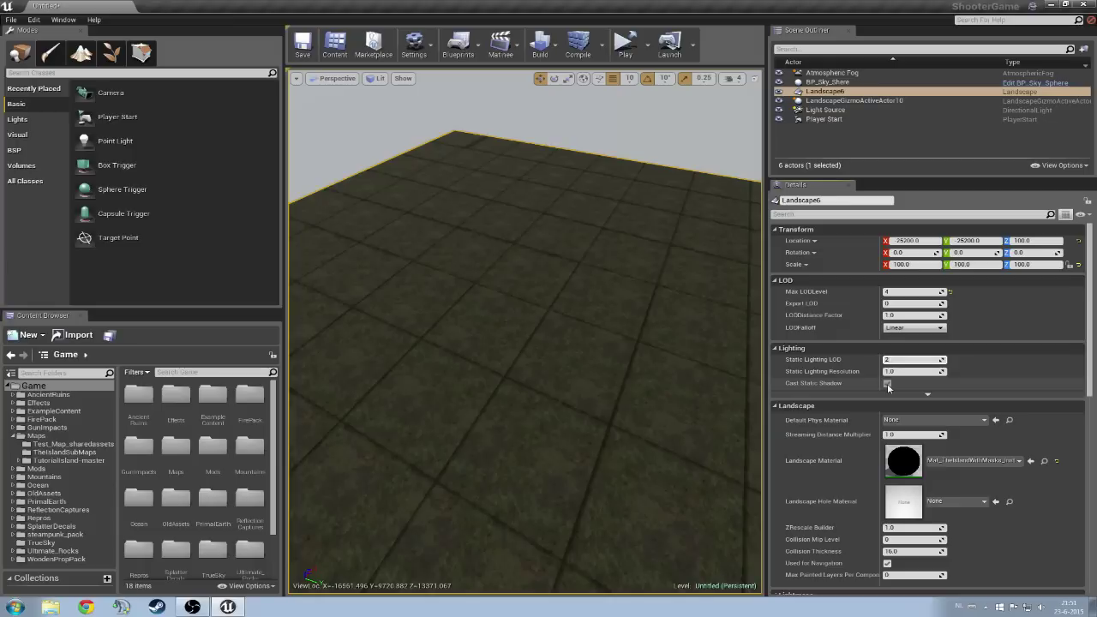
{"action": "left_click", "coordinate": [887, 384]}
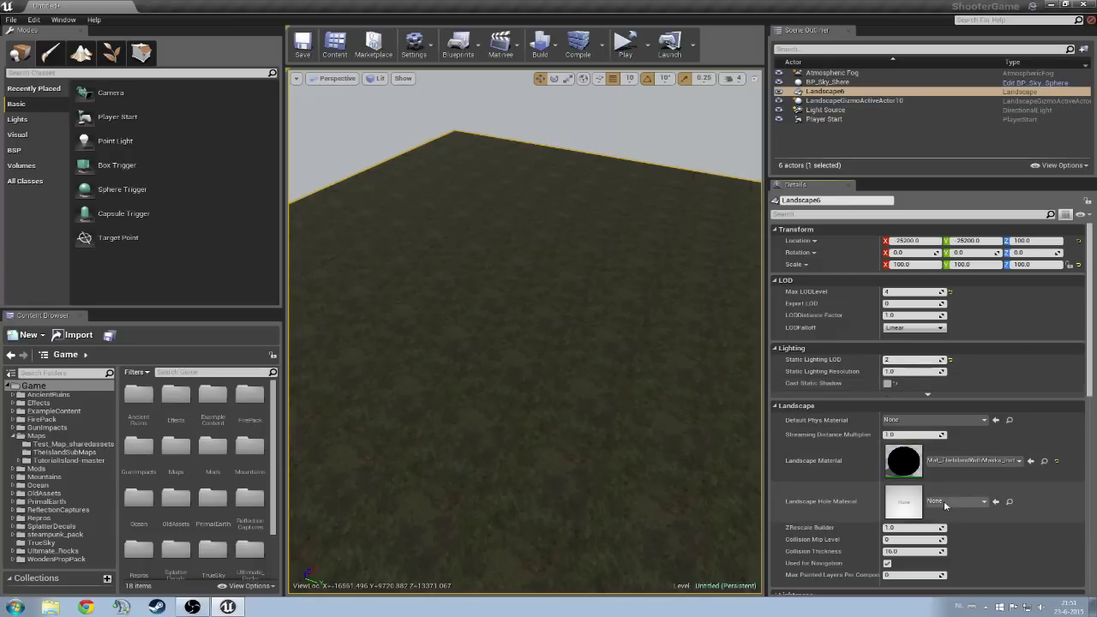
Step: Set the landscape's hole material to Mat_TheIslandWithMasks_Hole_Inst
{"action": "scroll", "coordinate": [849, 460], "scroll_direction": "down", "scroll_amount": 1}
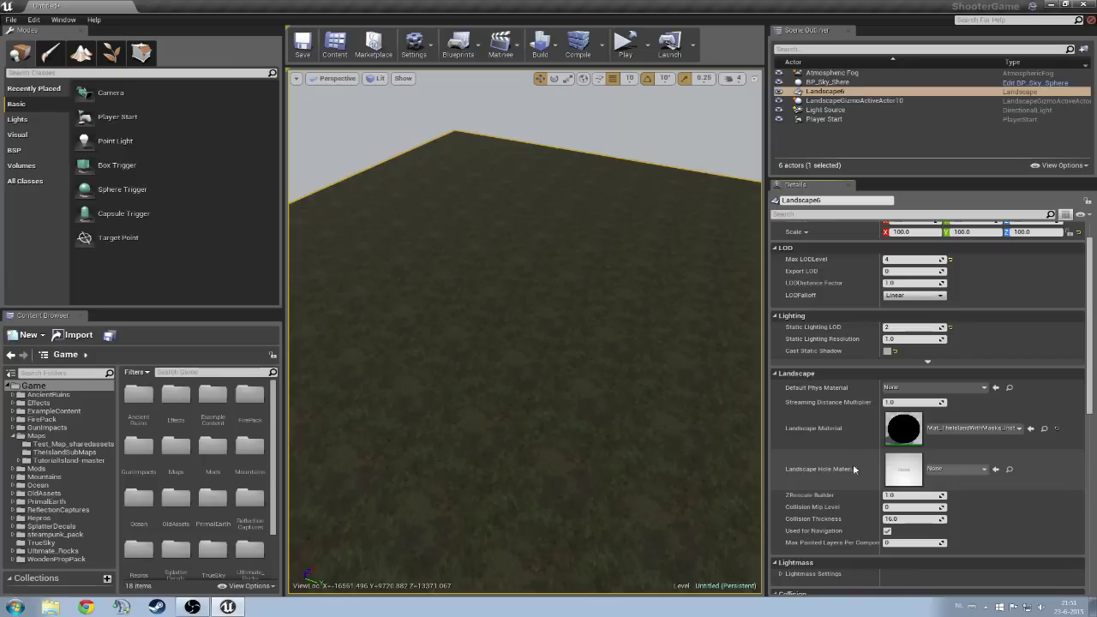
{"action": "left_click", "coordinate": [960, 470]}
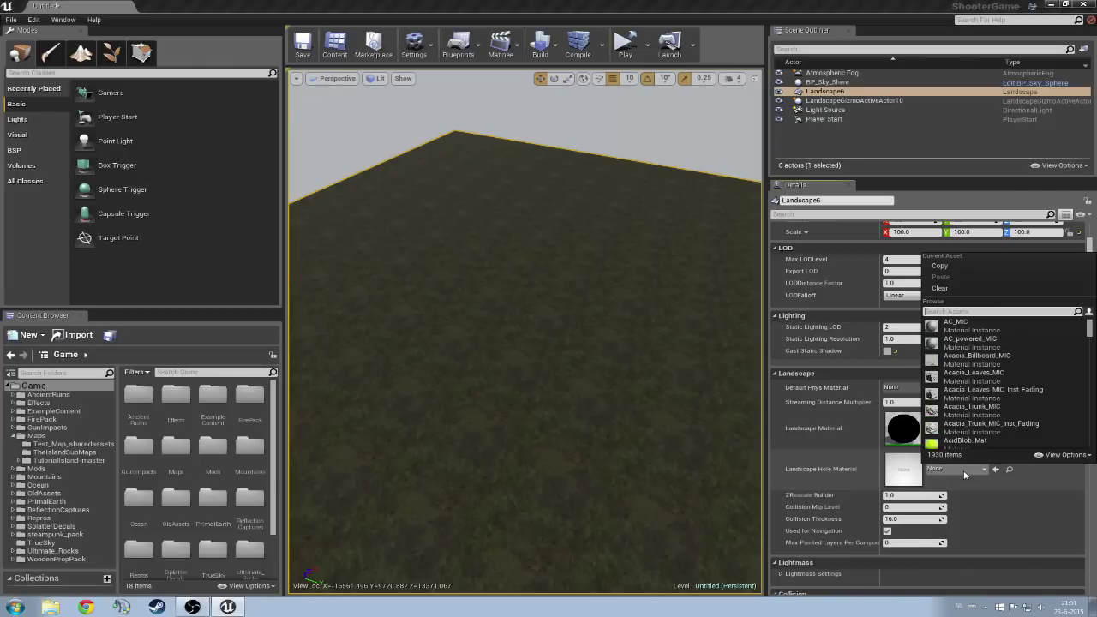
{"action": "type", "text": "Mat"}
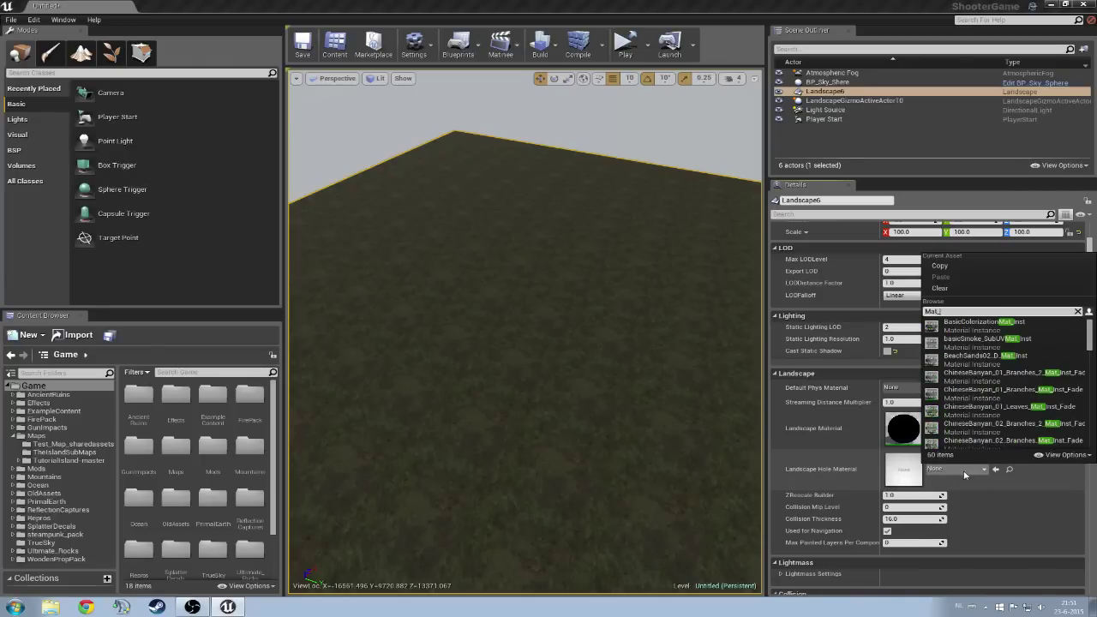
{"action": "type", "text": "_TheIsl"}
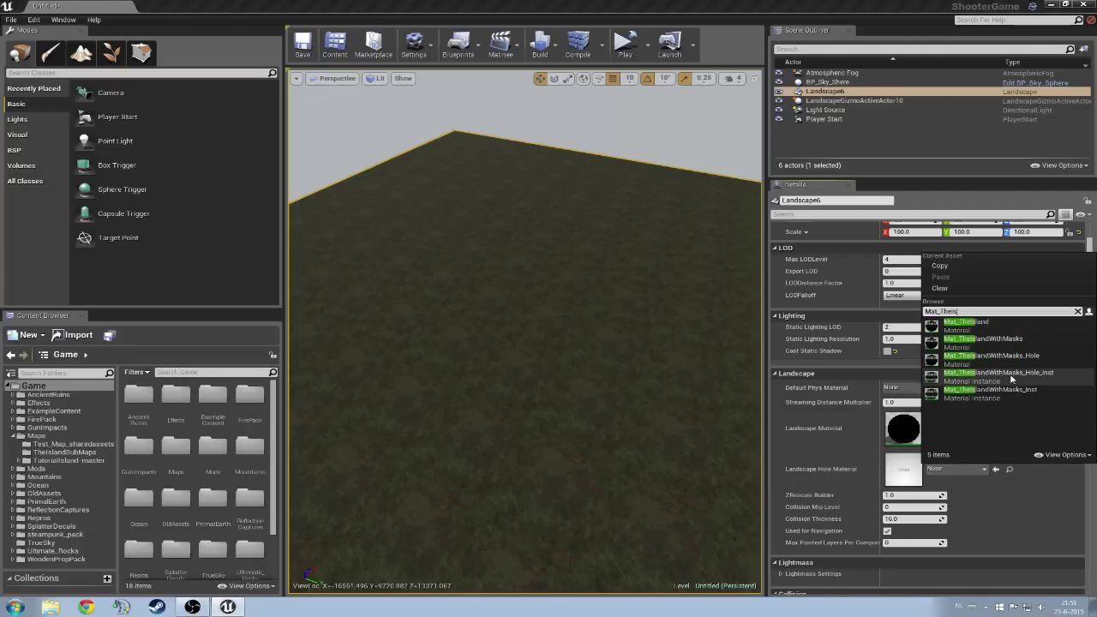
{"action": "left_click", "coordinate": [1011, 379]}
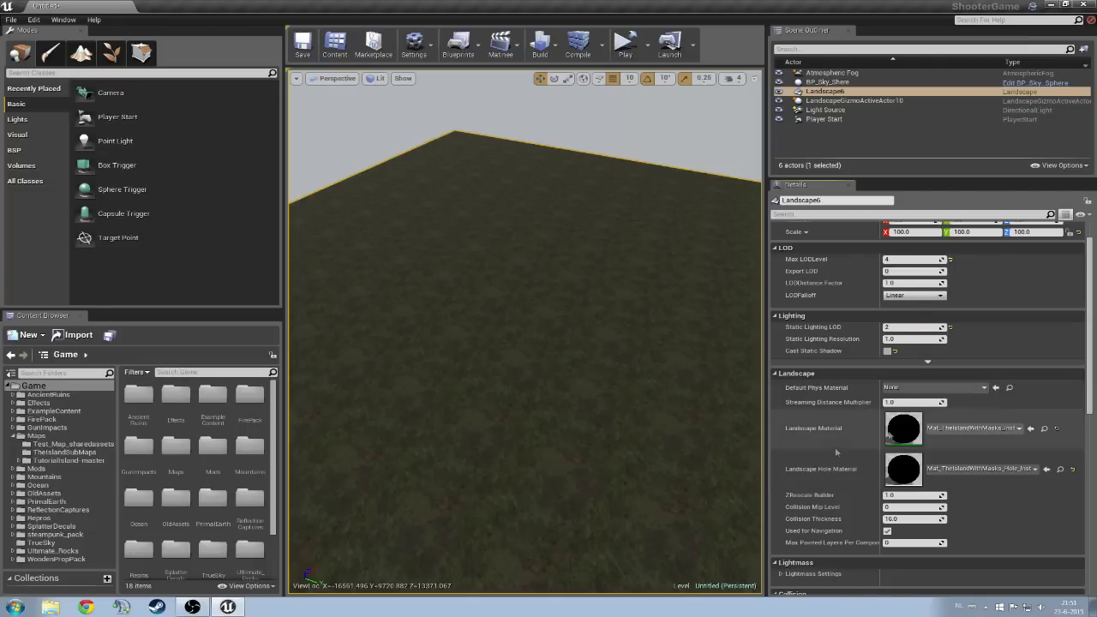
Step: Set the landscape's collision preset to Ground
{"action": "scroll", "coordinate": [845, 446], "scroll_direction": "down", "scroll_amount": 2}
{"action": "scroll", "coordinate": [841, 451], "scroll_direction": "down", "scroll_amount": 2}
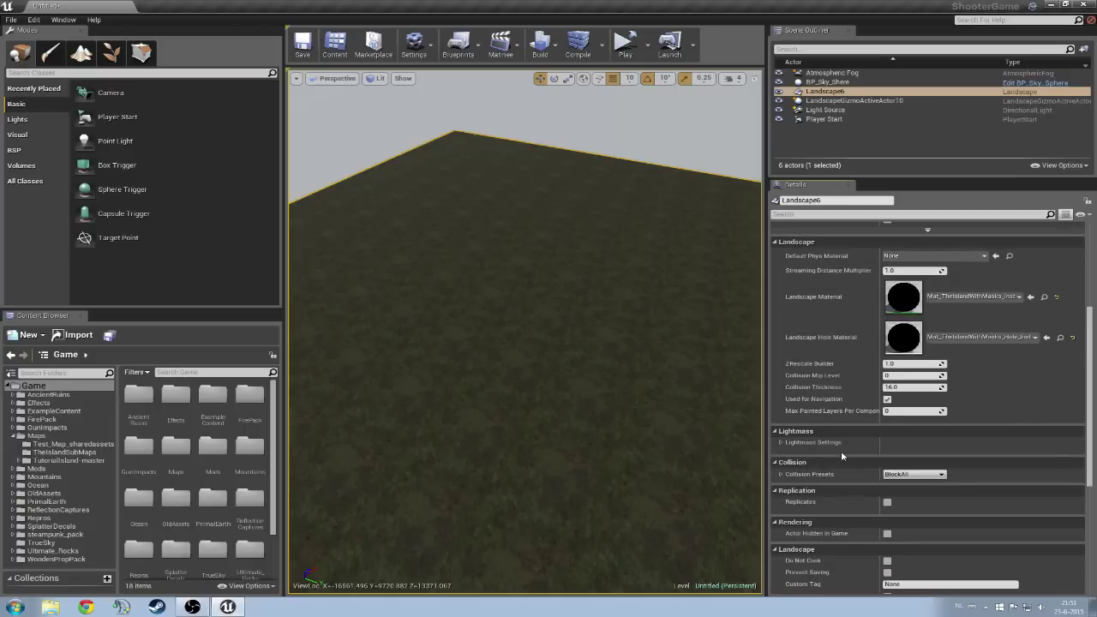
{"action": "scroll", "coordinate": [802, 458], "scroll_direction": "down", "scroll_amount": 1}
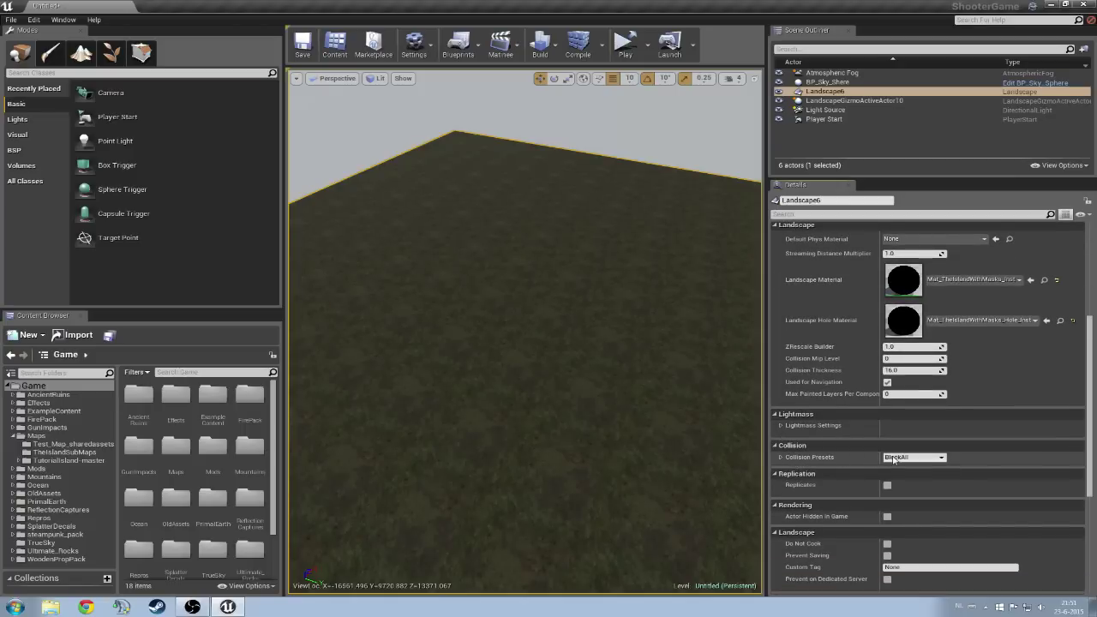
{"action": "left_click", "coordinate": [896, 459]}
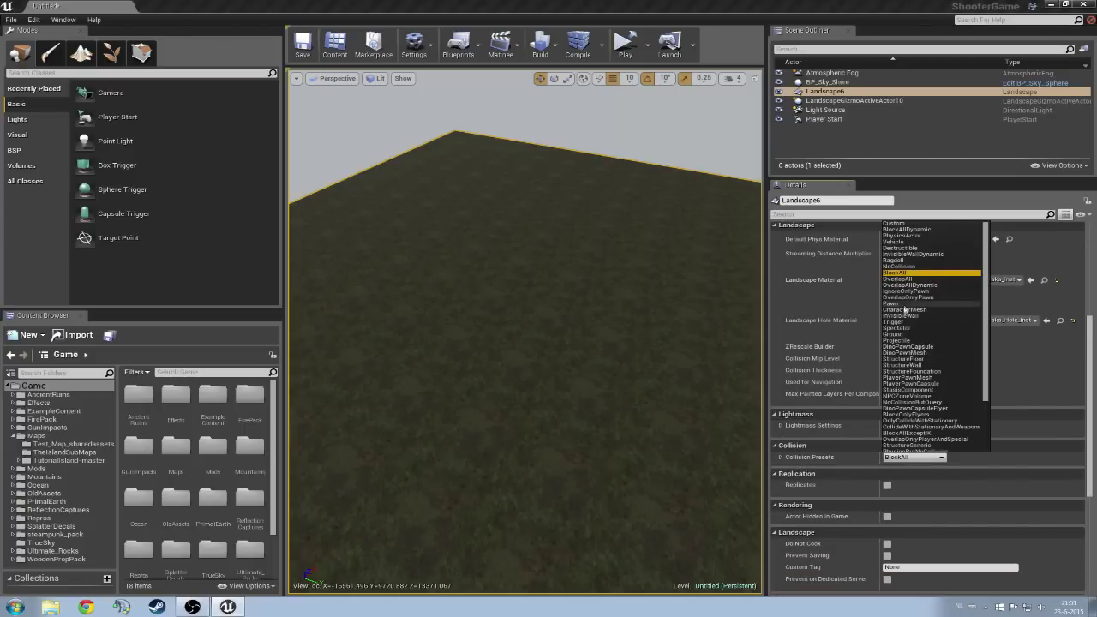
{"action": "left_click", "coordinate": [896, 334]}
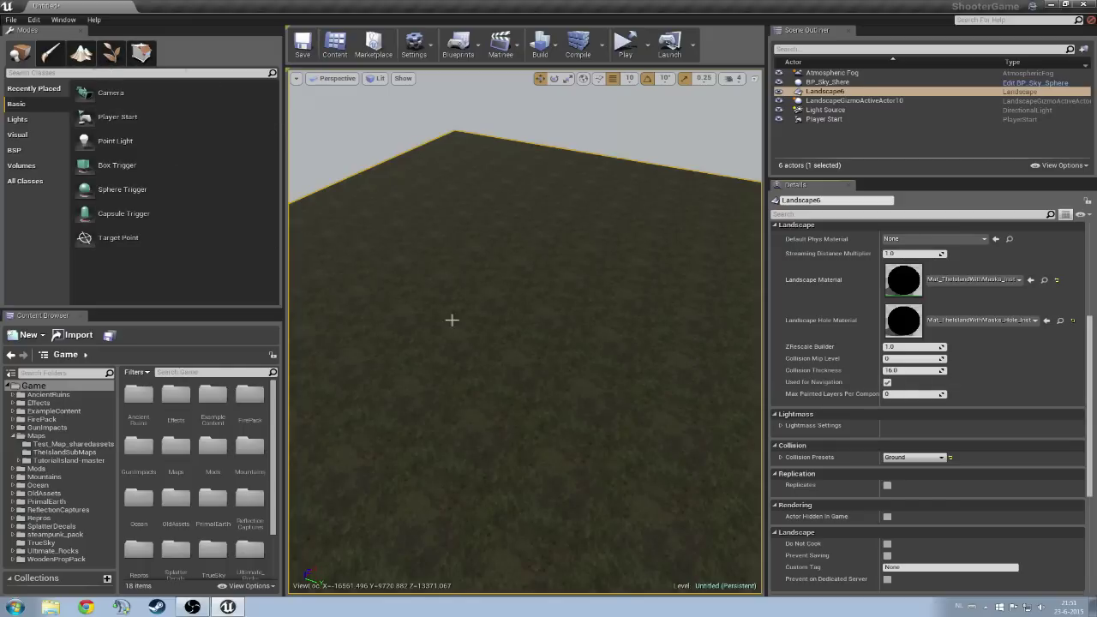
Step: Add one actor tag named Landscape to the landscape actor
{"action": "mouse_move", "coordinate": [451, 319]}
{"action": "right_mouse_down"}
{"action": "mouse_move", "coordinate": [549, 325]}
{"action": "mouse_move", "coordinate": [352, 324]}
{"action": "mouse_move", "coordinate": [506, 307]}
{"action": "mouse_move", "coordinate": [458, 319]}
{"action": "right_mouse_up"}
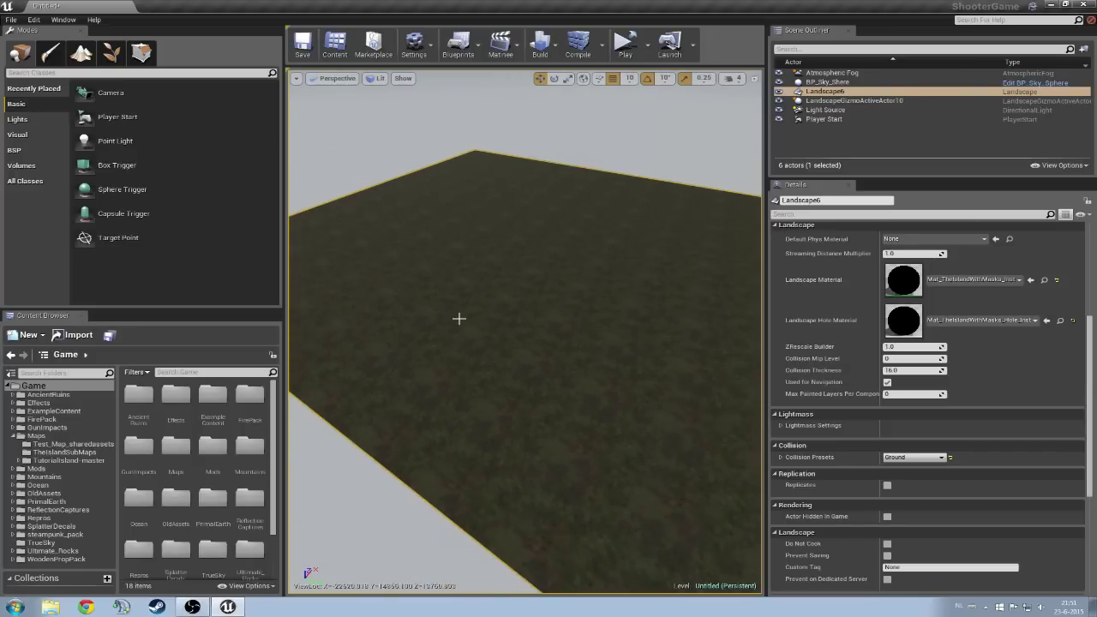
{"action": "scroll", "coordinate": [885, 499], "scroll_direction": "down", "scroll_amount": 3}
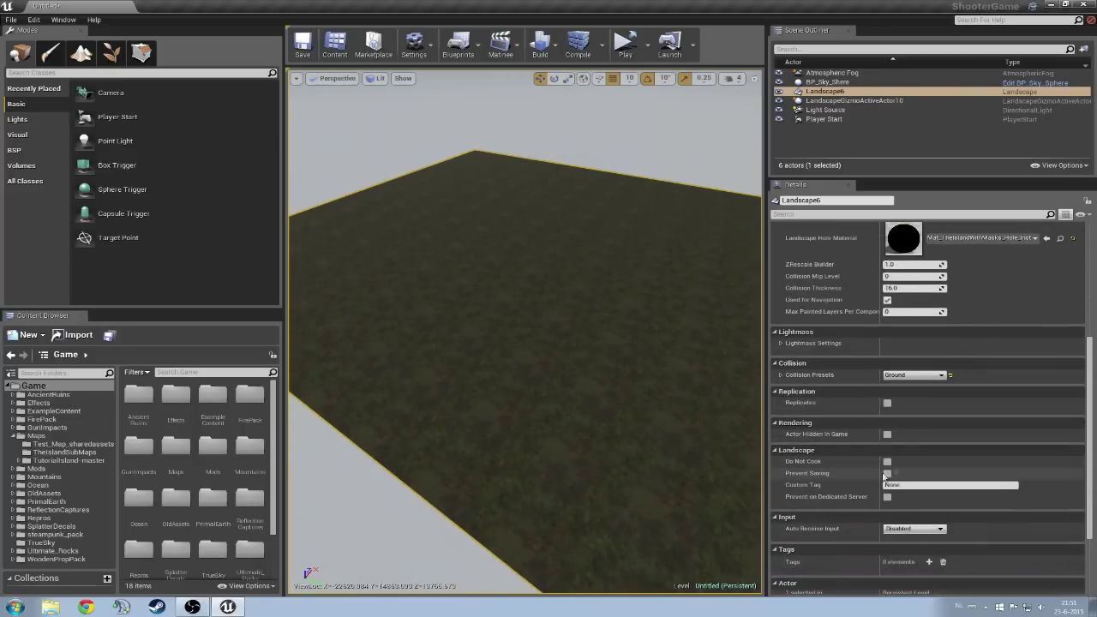
{"action": "scroll", "coordinate": [886, 500], "scroll_direction": "down", "scroll_amount": 2}
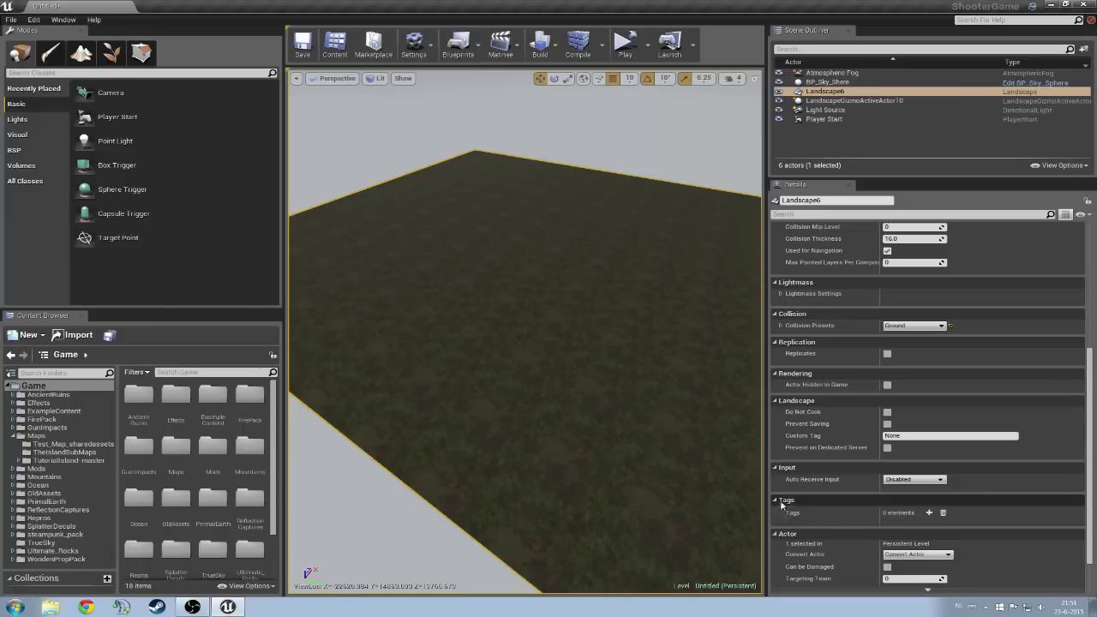
{"action": "left_click", "coordinate": [929, 513]}
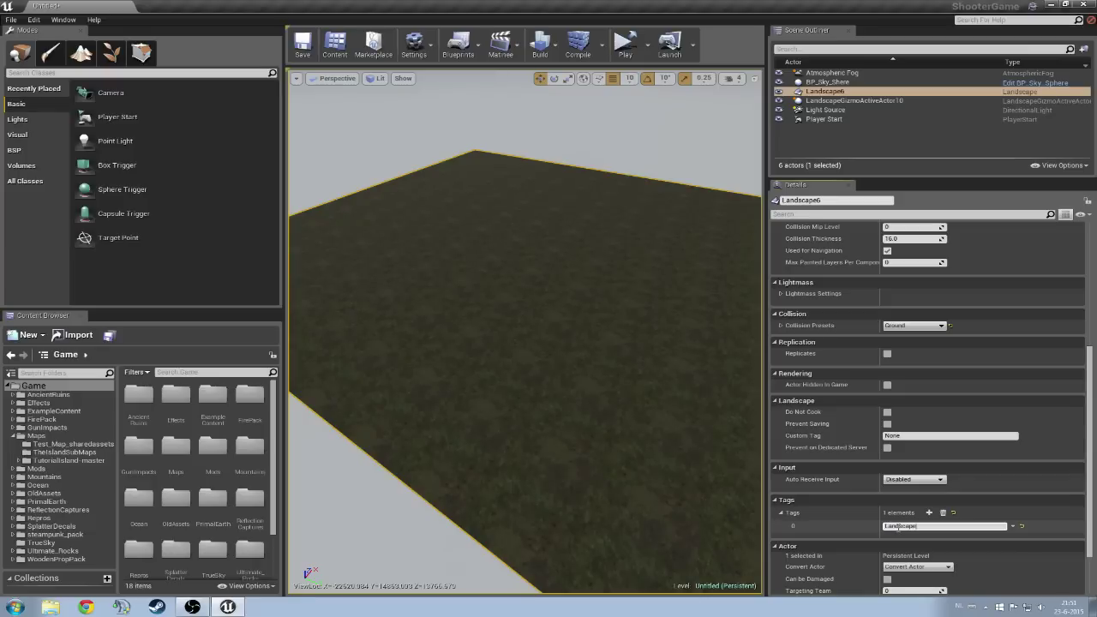
{"action": "left_click", "coordinate": [590, 381]}
Step: Paint a patch of the Beach_Sands_02 layer onto the grass near the middle of the landscape
{"action": "right_click_drag", "start_coordinate": [531, 283], "coordinate": [524, 308]}
{"action": "key", "text": "w"}
{"action": "key", "text": "s"}
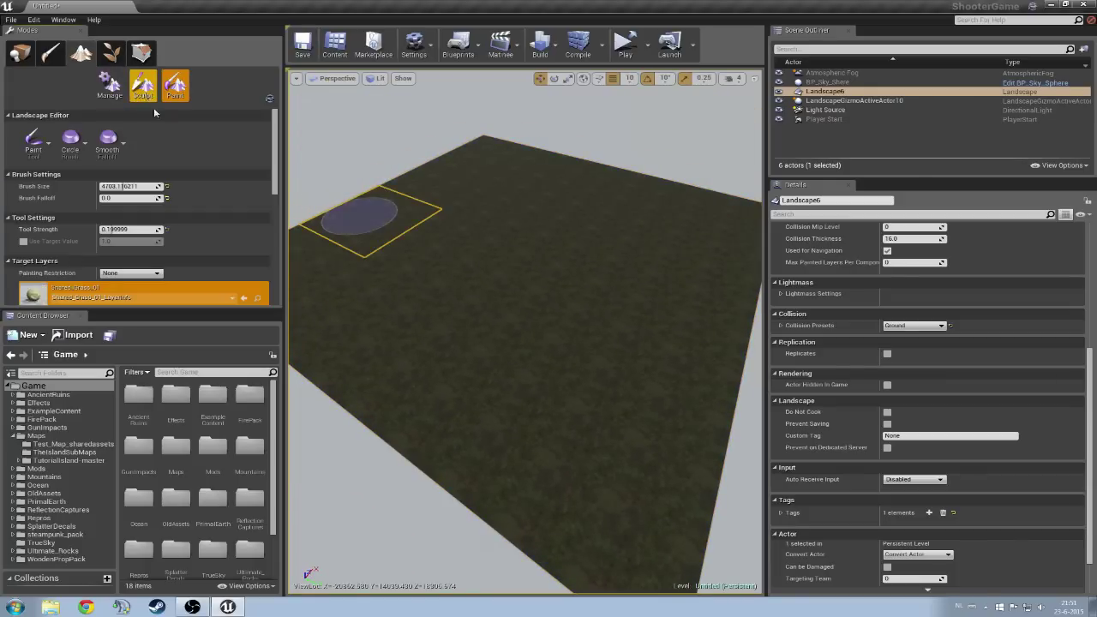
{"action": "scroll", "coordinate": [92, 270], "scroll_direction": "down", "scroll_amount": 2}
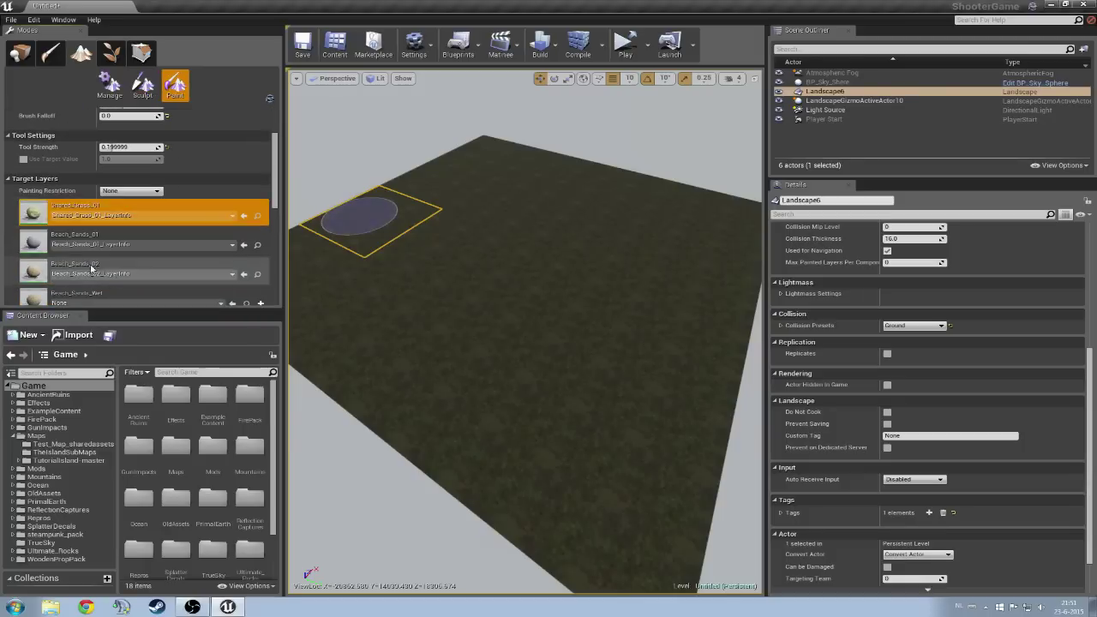
{"action": "left_click", "coordinate": [81, 241]}
{"action": "key", "text": "w"}
{"action": "mouse_move", "coordinate": [472, 266]}
{"action": "right_mouse_down"}
{"action": "mouse_move", "coordinate": [470, 287]}
{"action": "mouse_move", "coordinate": [446, 253]}
{"action": "mouse_move", "coordinate": [459, 239]}
{"action": "right_mouse_up"}
{"action": "left_click", "coordinate": [103, 265]}
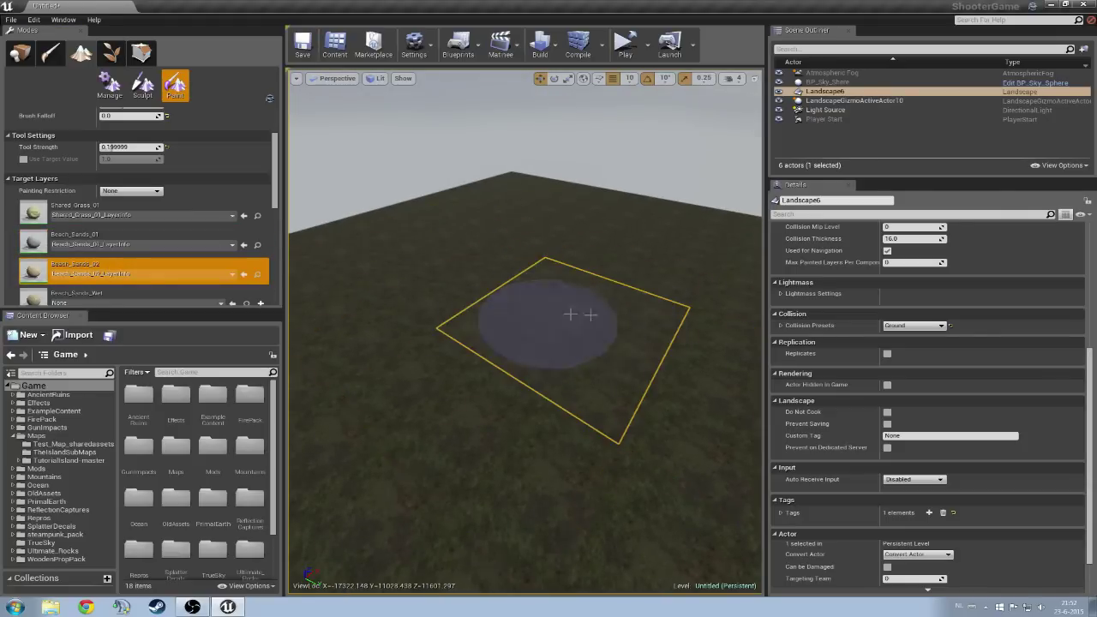
{"action": "mouse_move", "coordinate": [591, 315]}
{"action": "left_mouse_down"}
{"action": "mouse_move", "coordinate": [497, 321]}
{"action": "mouse_move", "coordinate": [591, 300]}
{"action": "mouse_move", "coordinate": [525, 330]}
{"action": "mouse_move", "coordinate": [581, 284]}
{"action": "mouse_move", "coordinate": [573, 372]}
{"action": "mouse_move", "coordinate": [480, 328]}
{"action": "mouse_move", "coordinate": [549, 279]}
{"action": "left_mouse_up"}
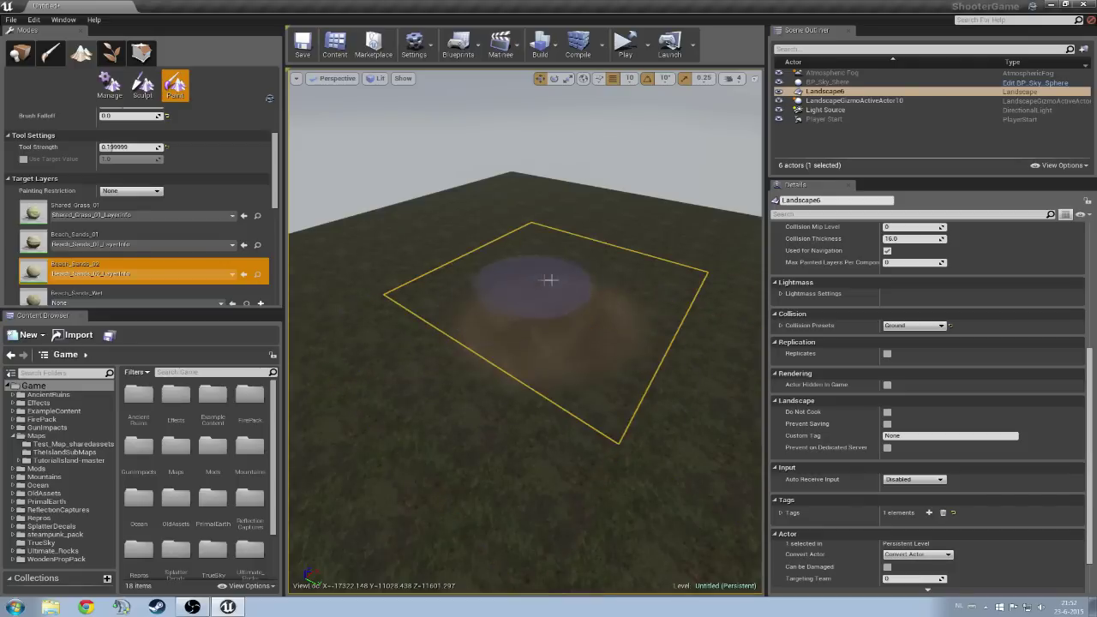
{"action": "scroll", "coordinate": [111, 224], "scroll_direction": "up", "scroll_amount": 3}
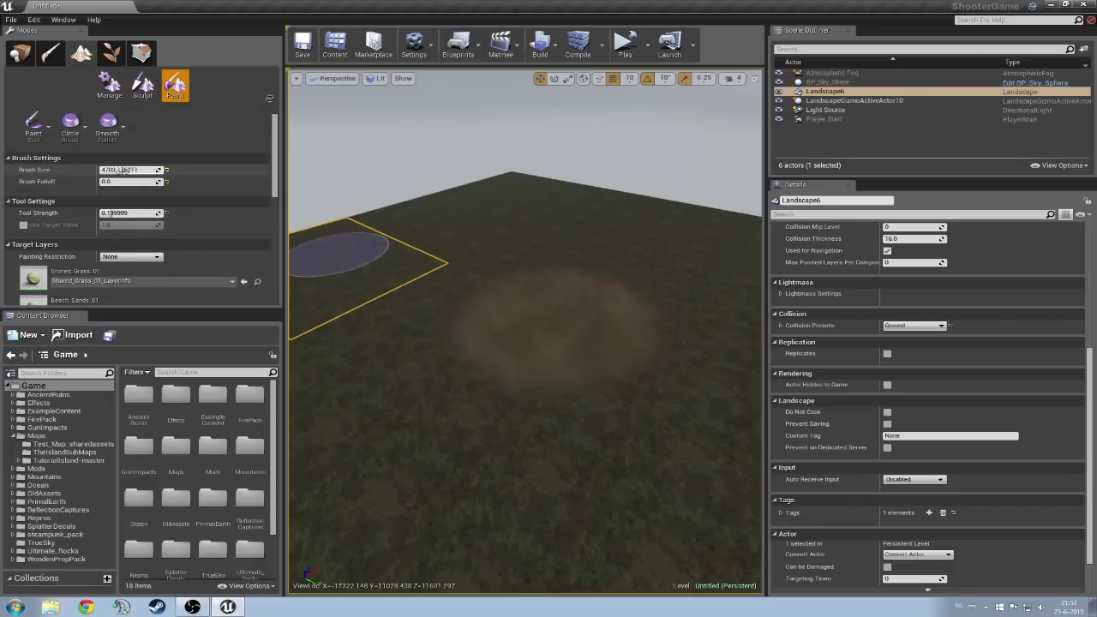
{"action": "left_click", "coordinate": [36, 127]}
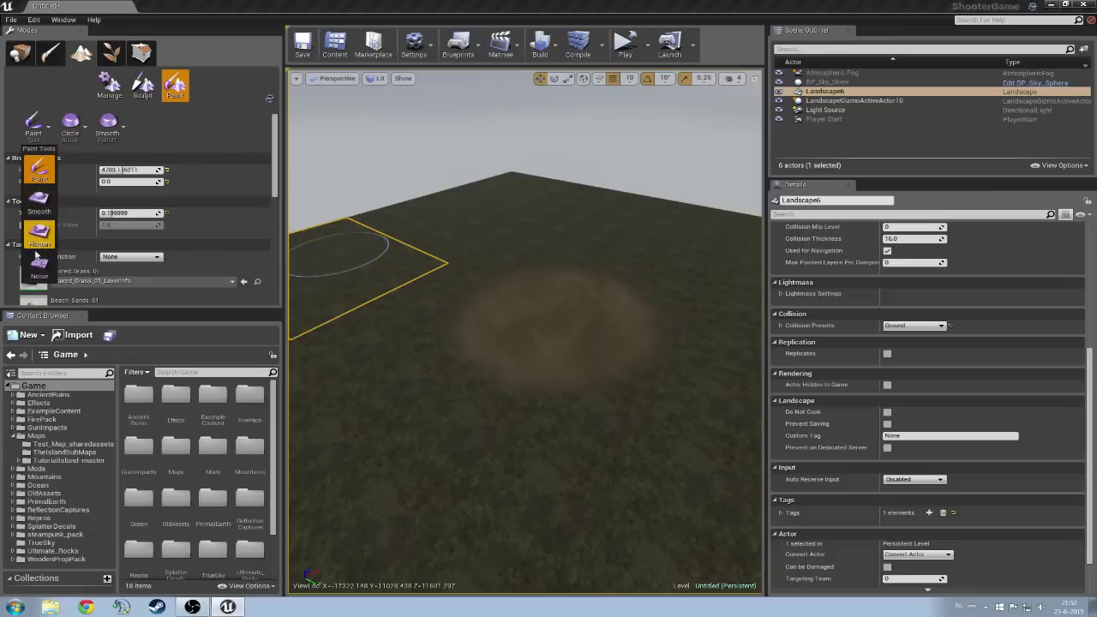
{"action": "left_click", "coordinate": [36, 126]}
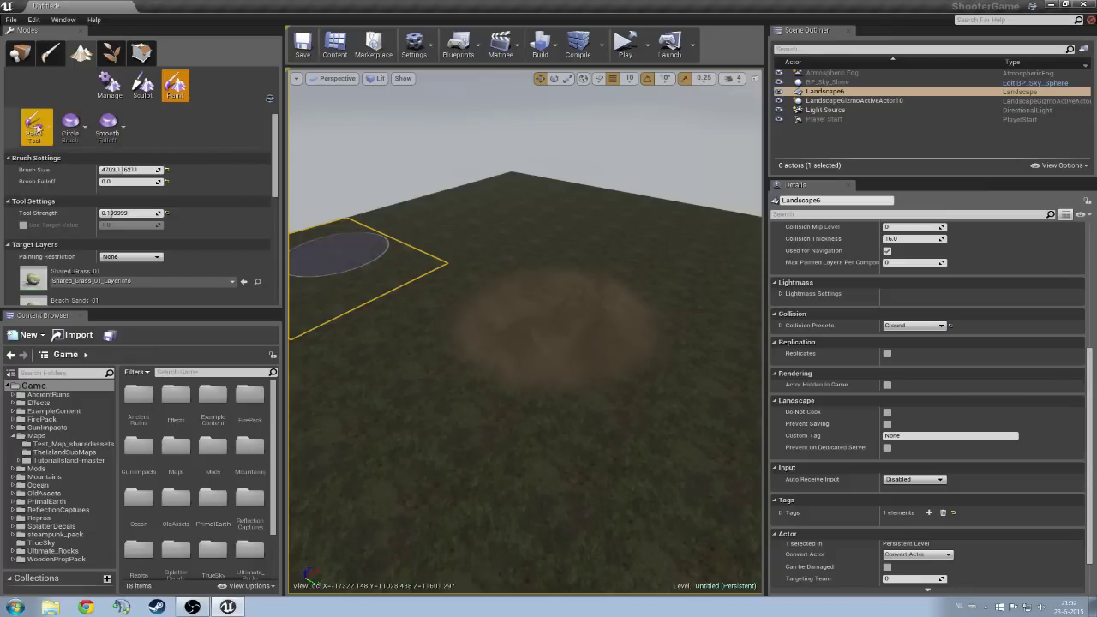
Step: Sculpt a raised mound over the sand patch with the landscape Sculpt tool
{"action": "left_click", "coordinate": [142, 83]}
{"action": "left_click", "coordinate": [36, 135]}
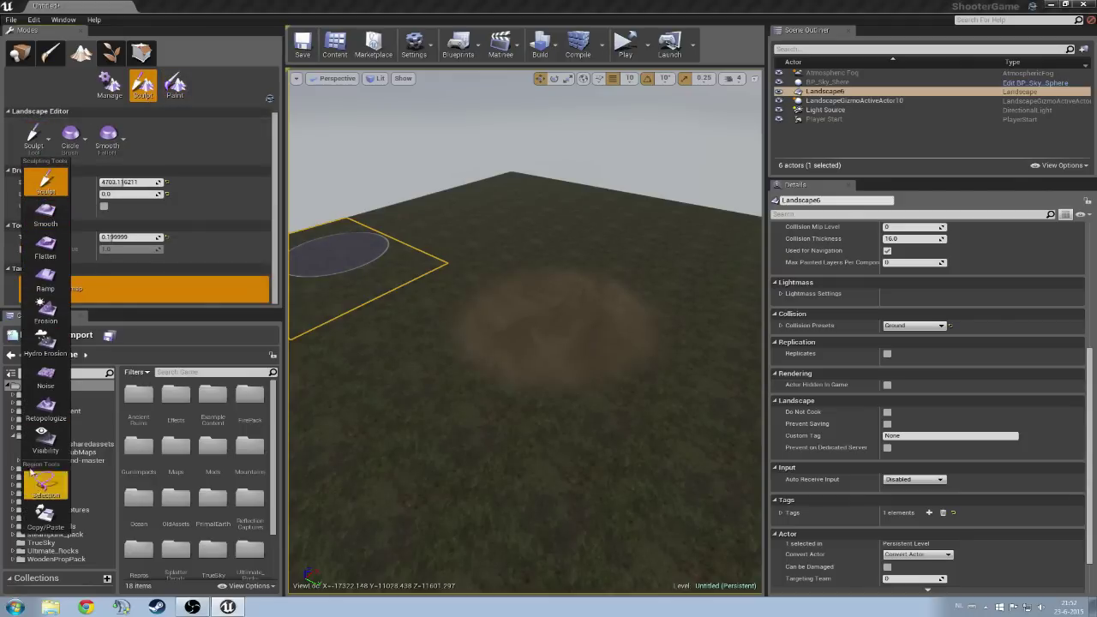
{"action": "left_click", "coordinate": [38, 150]}
{"action": "right_click_drag", "start_coordinate": [552, 301], "coordinate": [545, 299]}
{"action": "mouse_move", "coordinate": [480, 295]}
{"action": "left_mouse_down"}
{"action": "mouse_move", "coordinate": [544, 243]}
{"action": "mouse_move", "coordinate": [668, 303]}
{"action": "mouse_move", "coordinate": [577, 272]}
{"action": "mouse_move", "coordinate": [595, 296]}
{"action": "left_mouse_up"}
{"action": "right_click_drag", "start_coordinate": [596, 296], "coordinate": [467, 255]}
{"action": "mouse_move", "coordinate": [468, 255]}
{"action": "left_mouse_down"}
{"action": "mouse_move", "coordinate": [407, 233]}
{"action": "mouse_move", "coordinate": [493, 249]}
{"action": "left_mouse_up"}
{"action": "mouse_move", "coordinate": [493, 249]}
{"action": "right_mouse_down"}
{"action": "mouse_move", "coordinate": [467, 238]}
{"action": "mouse_move", "coordinate": [362, 244]}
{"action": "mouse_move", "coordinate": [372, 244]}
{"action": "right_mouse_up"}
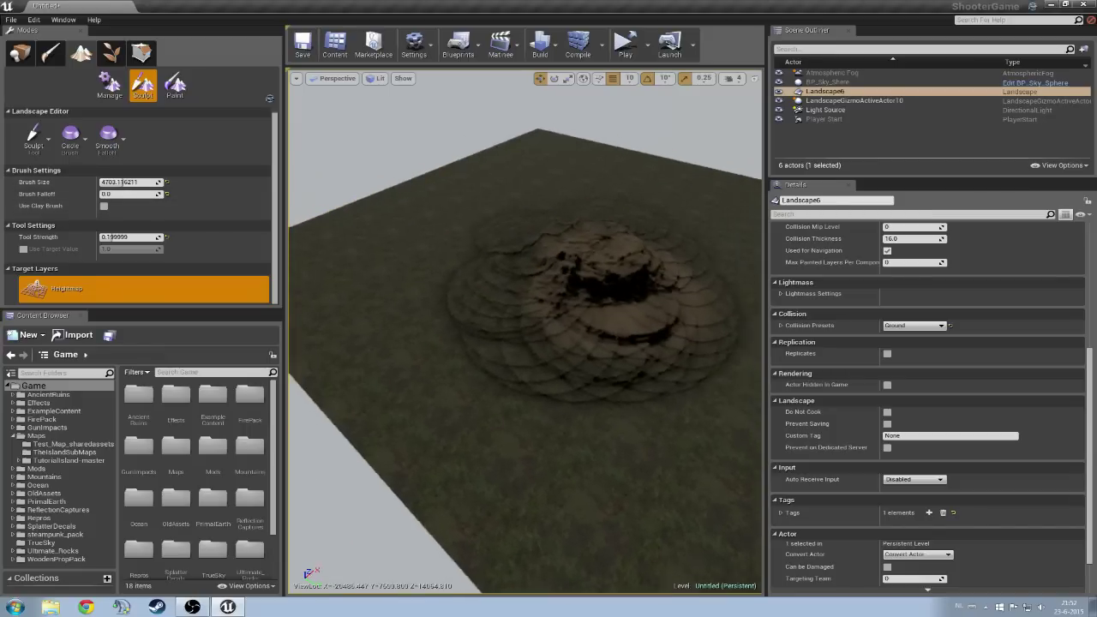
{"action": "right_click_drag", "start_coordinate": [493, 326], "coordinate": [391, 222]}
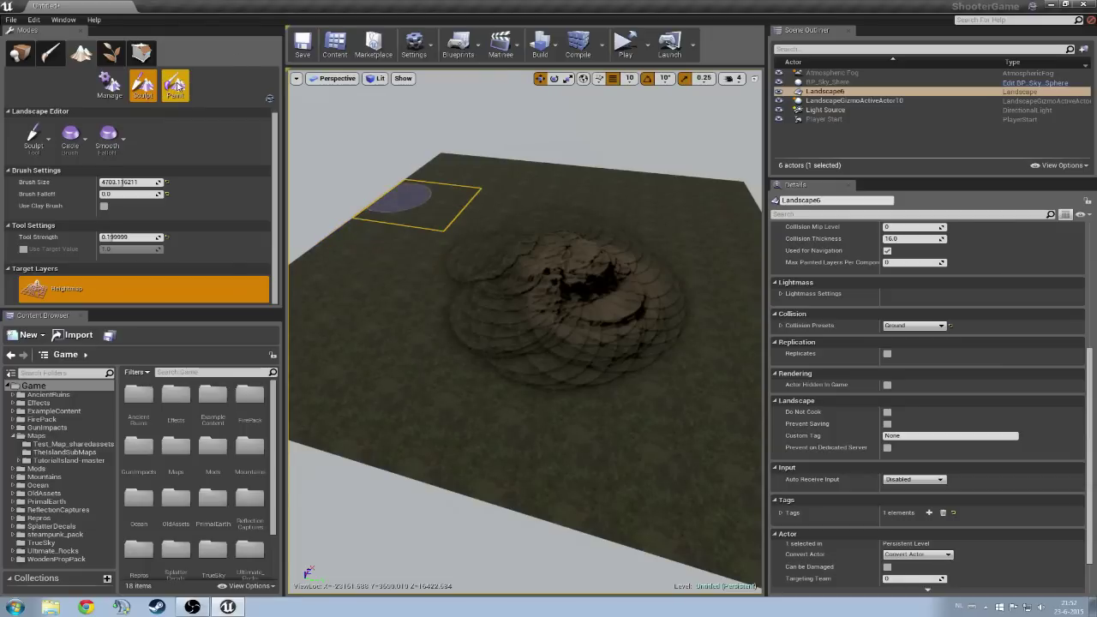
{"action": "right_click_drag", "start_coordinate": [484, 199], "coordinate": [525, 199]}
{"action": "right_click_drag", "start_coordinate": [360, 214], "coordinate": [489, 211]}
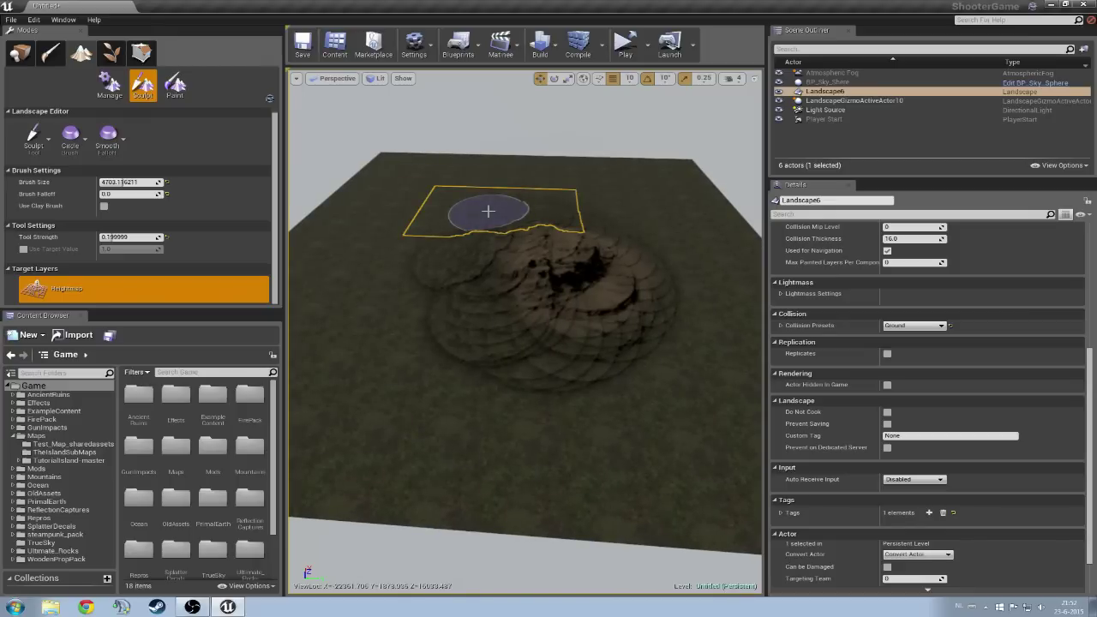
{"action": "mouse_move", "coordinate": [520, 208]}
{"action": "right_mouse_down"}
{"action": "mouse_move", "coordinate": [480, 210]}
{"action": "mouse_move", "coordinate": [566, 221]}
{"action": "mouse_move", "coordinate": [471, 225]}
{"action": "mouse_move", "coordinate": [566, 212]}
{"action": "right_mouse_up"}
{"action": "key", "text": "w"}
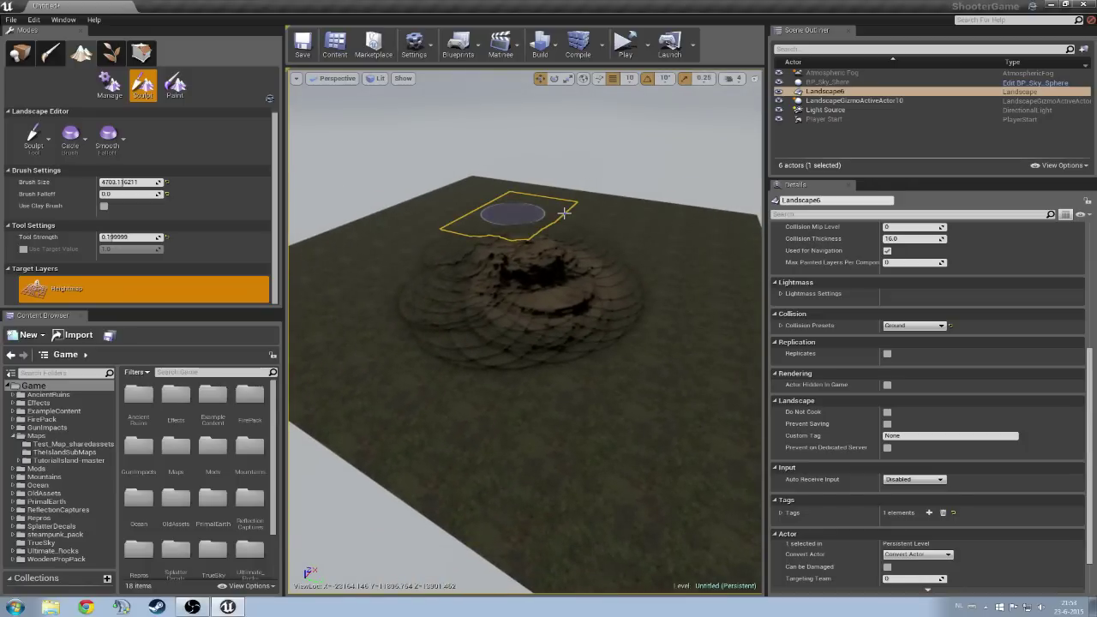
Step: Leave landscape editing, search the game content for Dirt_plane and place the Dirt_Plane_NoHole mesh in the level
{"action": "left_click", "coordinate": [21, 54]}
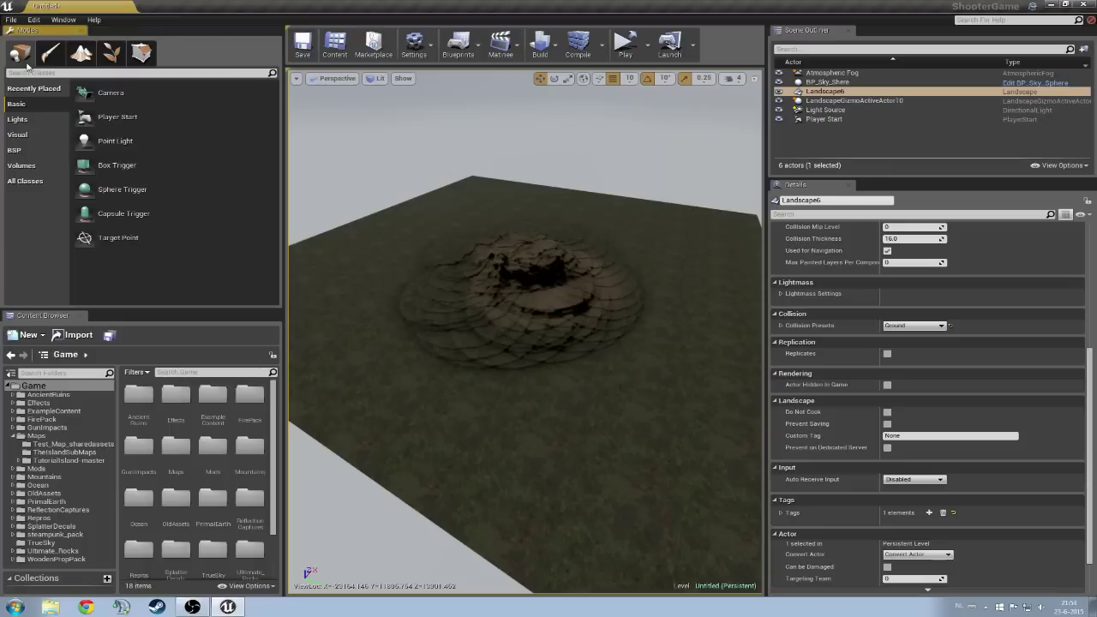
{"action": "left_click", "coordinate": [30, 387]}
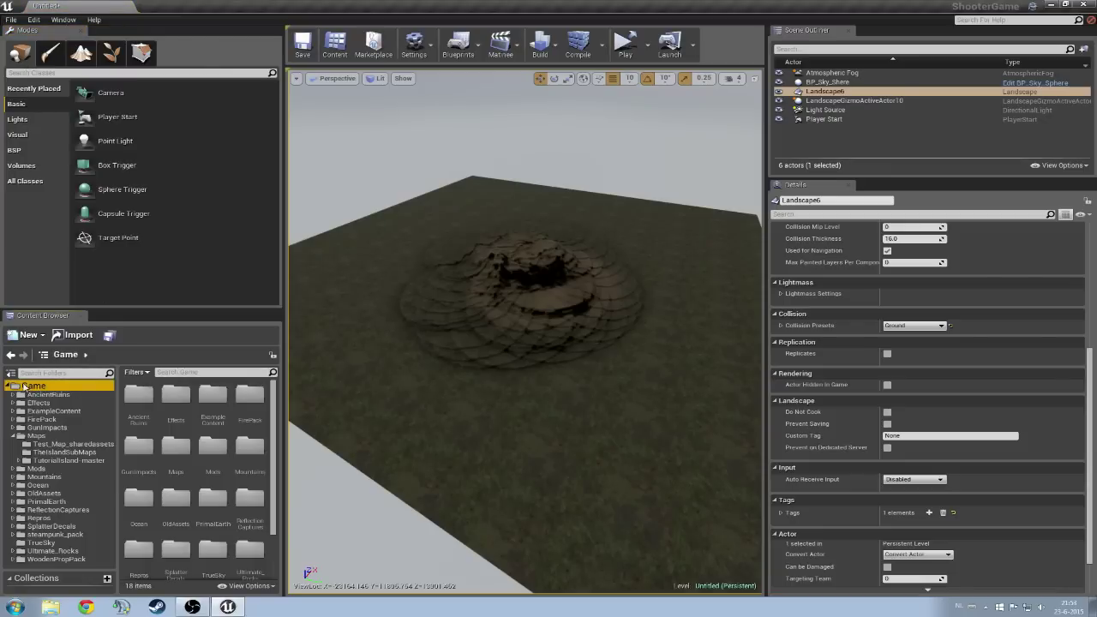
{"action": "left_click", "coordinate": [201, 373]}
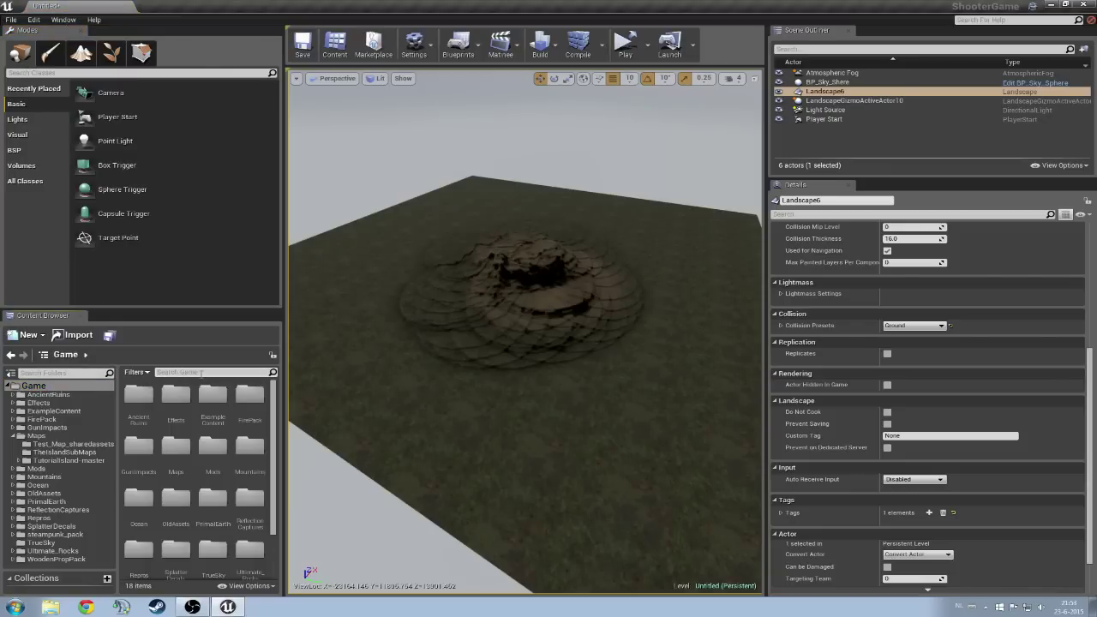
{"action": "type", "text": "Dirt_"}
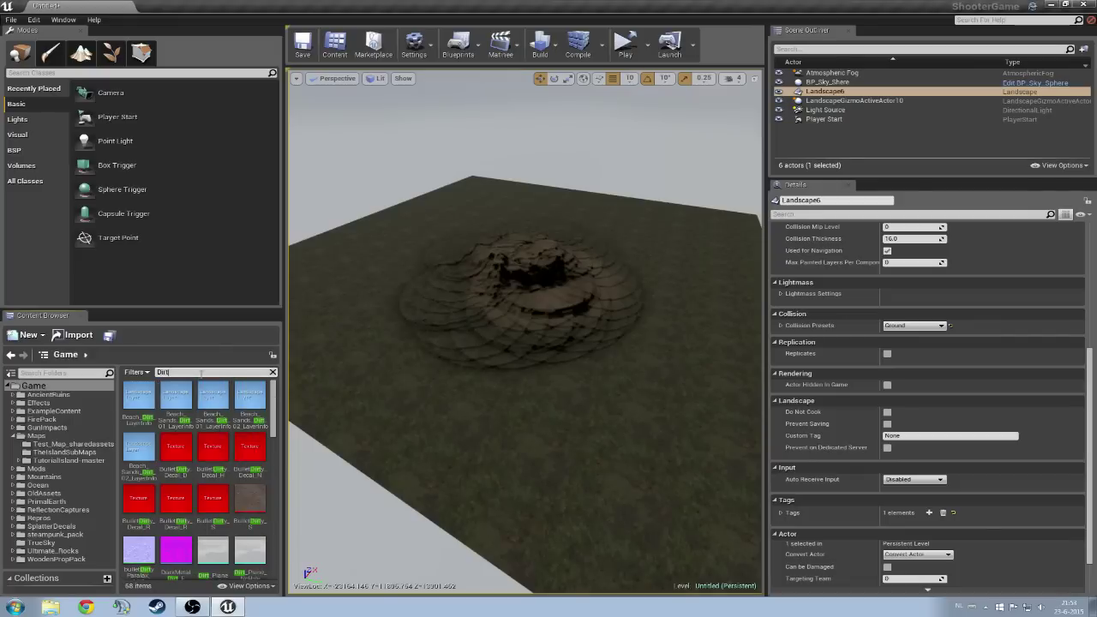
{"action": "type", "text": "plane"}
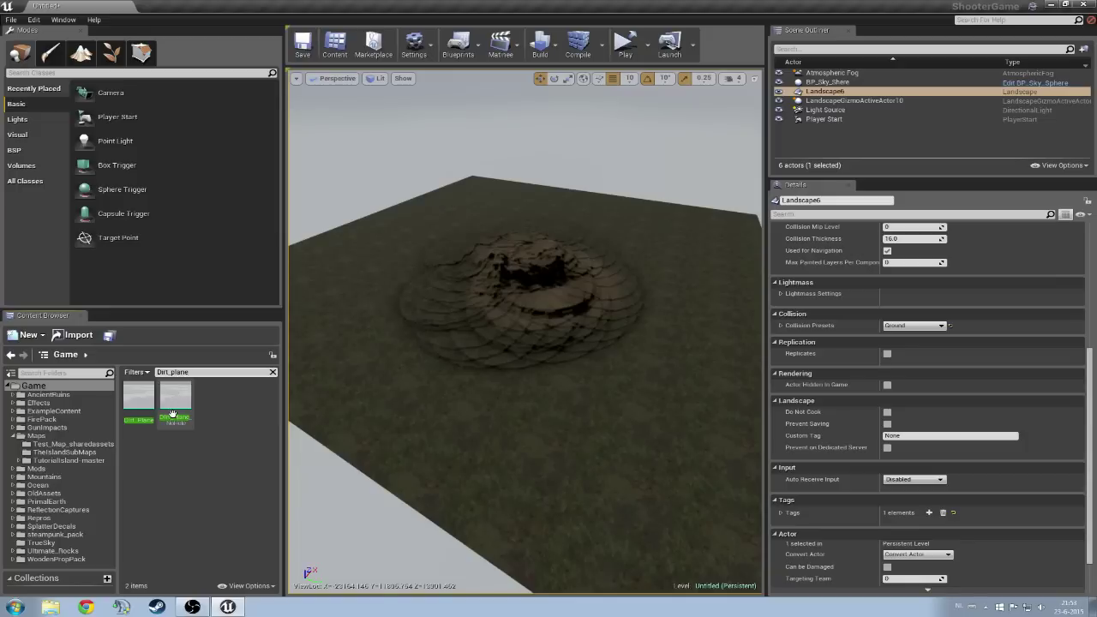
{"action": "left_click_drag", "start_coordinate": [174, 406], "coordinate": [446, 374]}
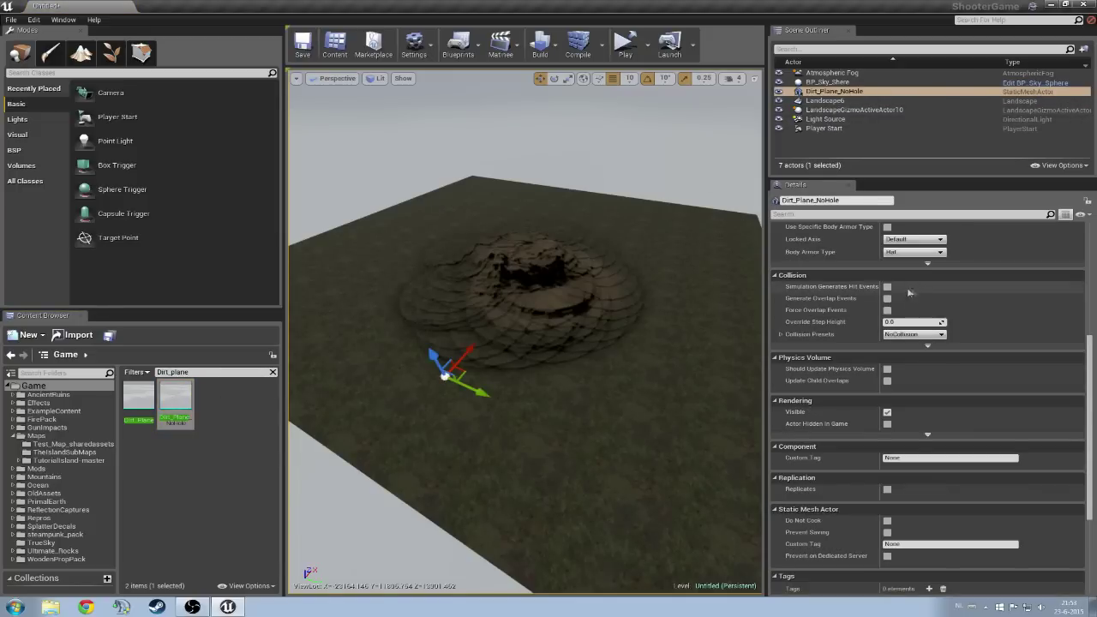
Step: Set the dirt plane's location to 0 on the X, Y and Z axes
{"action": "scroll", "coordinate": [908, 285], "scroll_direction": "up", "scroll_amount": 7}
{"action": "left_click", "coordinate": [909, 241]}
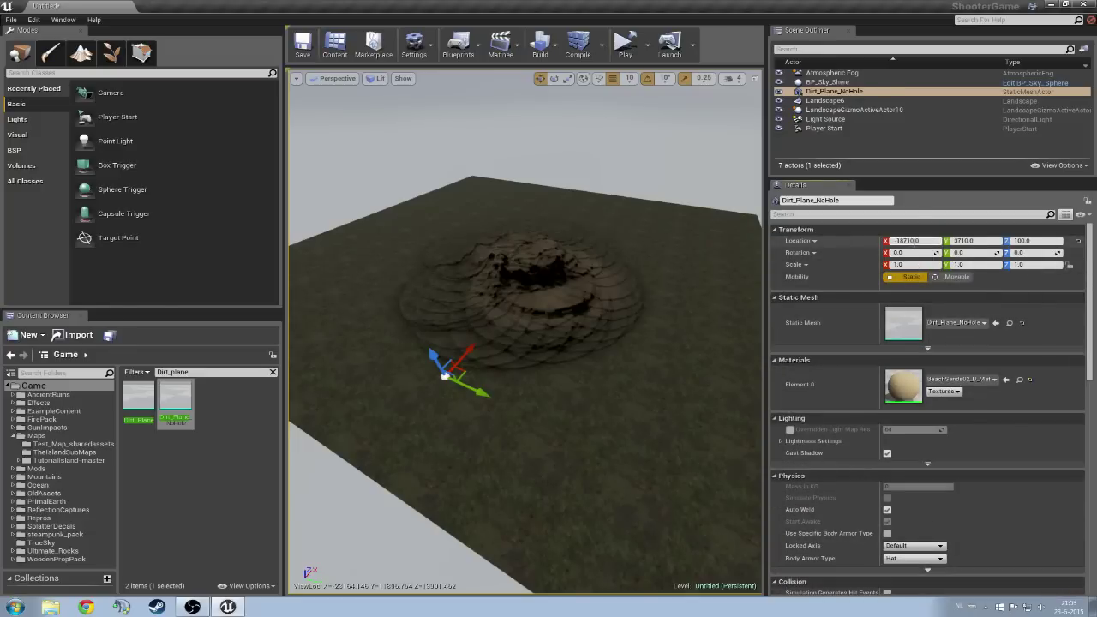
{"action": "type", "text": "0"}
{"action": "key", "text": "Tab"}
{"action": "type", "text": "0"}
{"action": "key", "text": "Tab"}
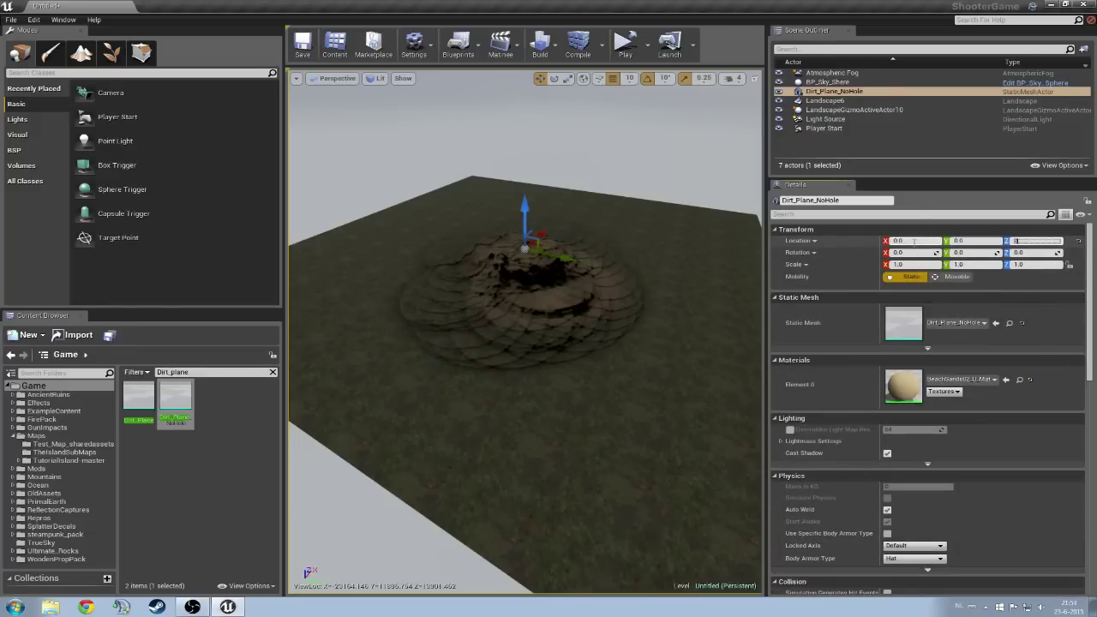
{"action": "key", "text": "w"}
{"action": "right_click_drag", "start_coordinate": [559, 250], "coordinate": [583, 244]}
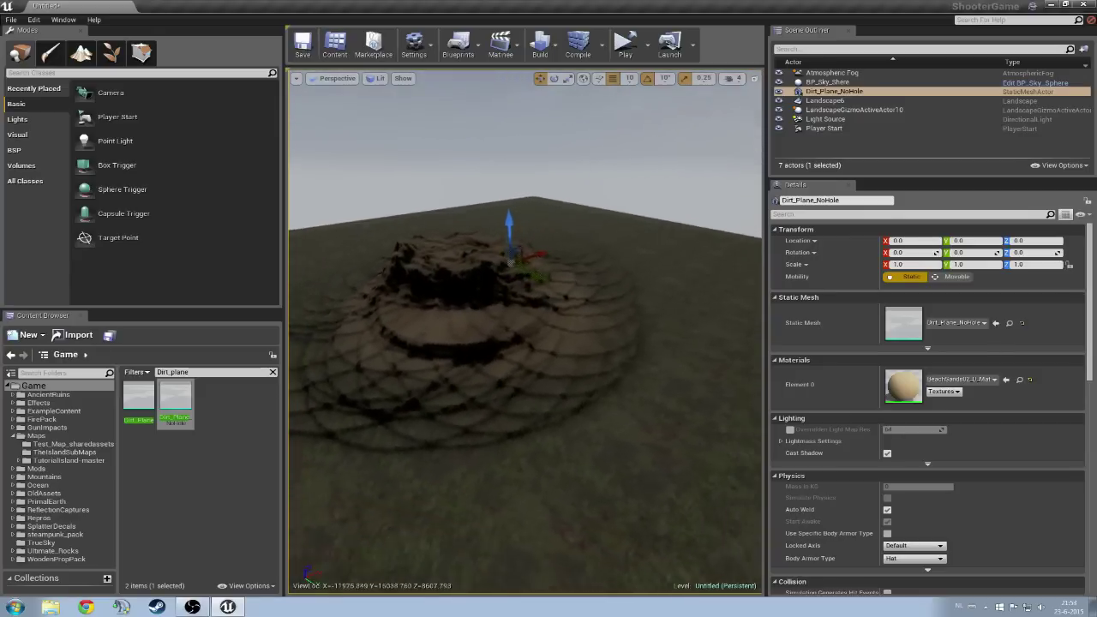
Step: Set the dirt plane's X rotation to 180 degrees
{"action": "left_click", "coordinate": [914, 253]}
{"action": "type", "text": "180"}
{"action": "key", "text": "Return"}
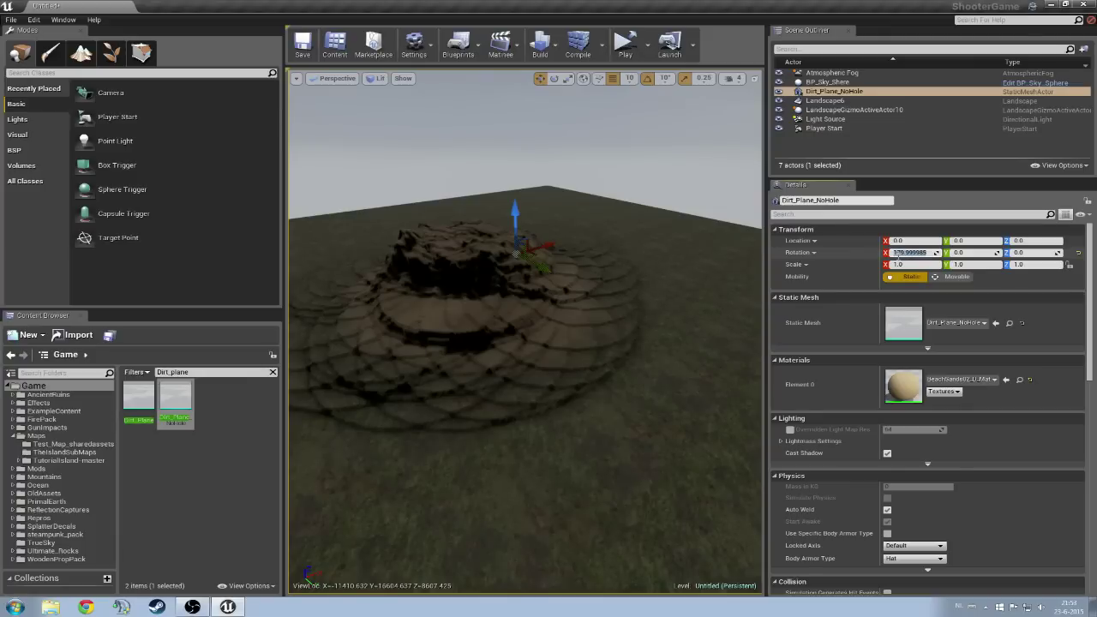
Step: Set the dirt plane's X and Y scale to 70000
{"action": "key", "text": "d"}
{"action": "right_click_drag", "start_coordinate": [636, 236], "coordinate": [553, 246]}
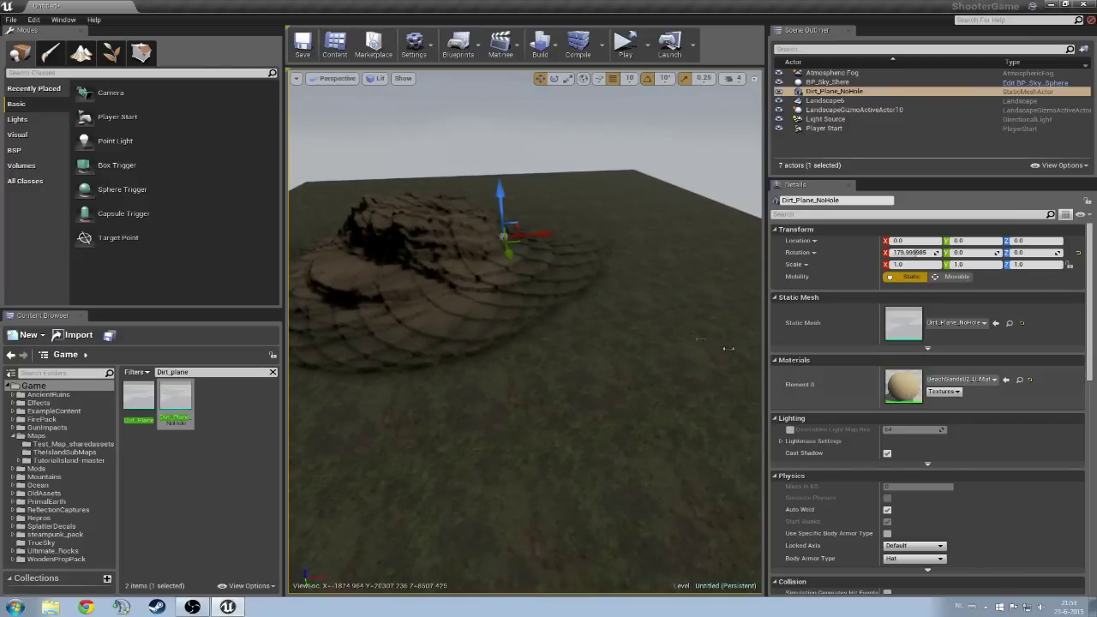
{"action": "right_click_drag", "start_coordinate": [635, 317], "coordinate": [631, 317]}
{"action": "right_click_drag", "start_coordinate": [592, 286], "coordinate": [567, 284]}
{"action": "key", "text": "d"}
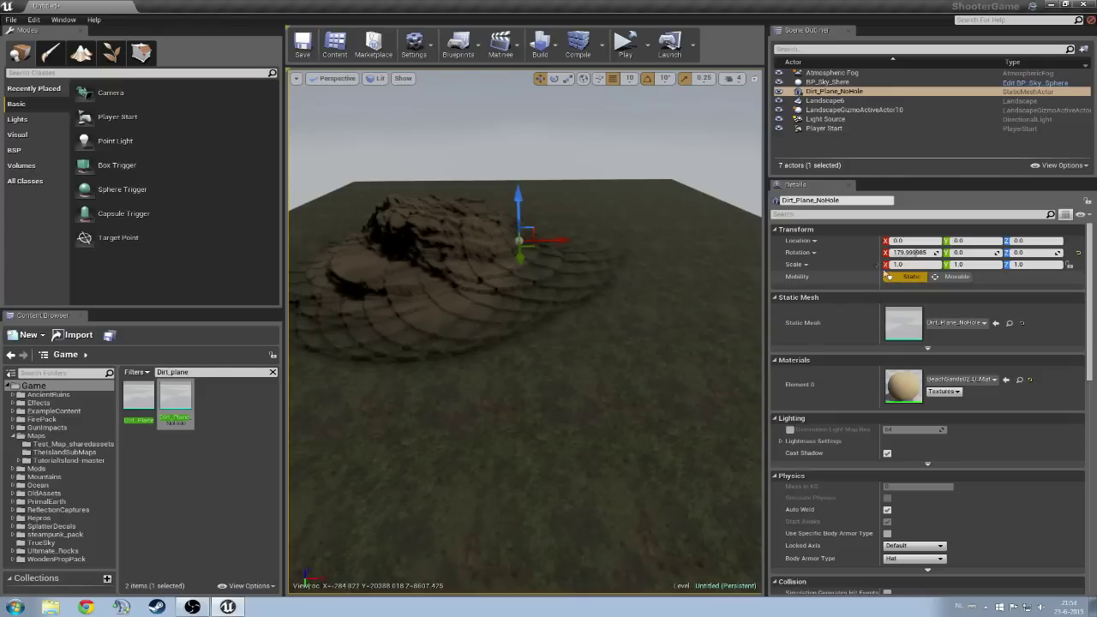
{"action": "left_click", "coordinate": [911, 265]}
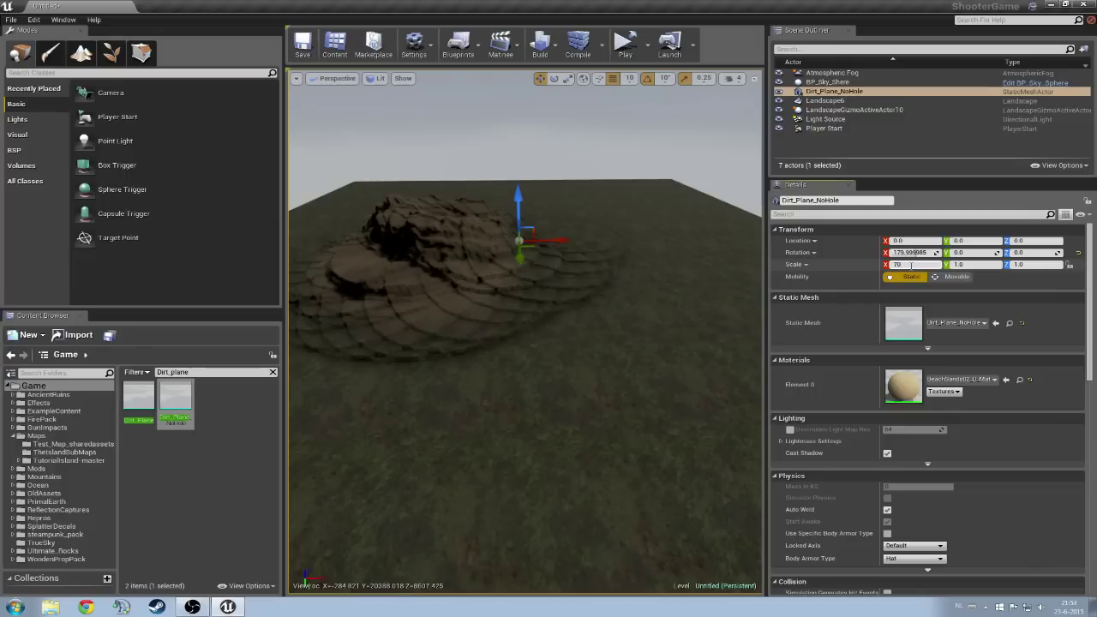
{"action": "key", "text": "Tab"}
{"action": "type", "text": "70000"}
{"action": "key", "text": "Return"}
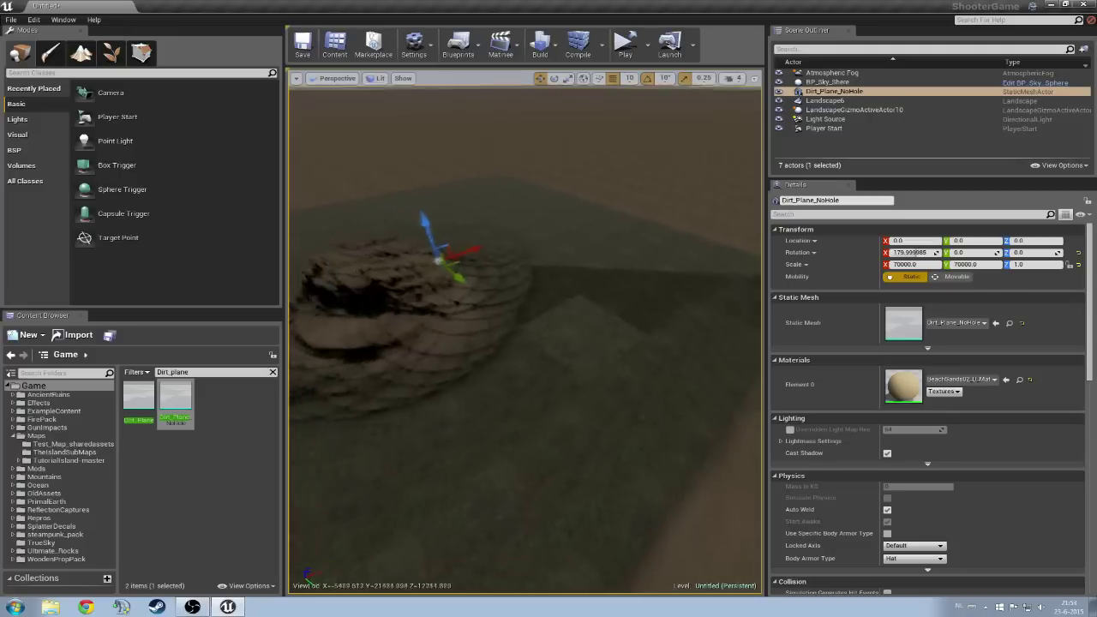
Step: Adjust the dirt plane's height, lowering it beneath the landscape to a Z location of about -520
{"action": "mouse_move", "coordinate": [467, 224]}
{"action": "right_mouse_down"}
{"action": "mouse_move", "coordinate": [523, 219]}
{"action": "mouse_move", "coordinate": [566, 167]}
{"action": "mouse_move", "coordinate": [531, 206]}
{"action": "mouse_move", "coordinate": [467, 224]}
{"action": "right_mouse_up"}
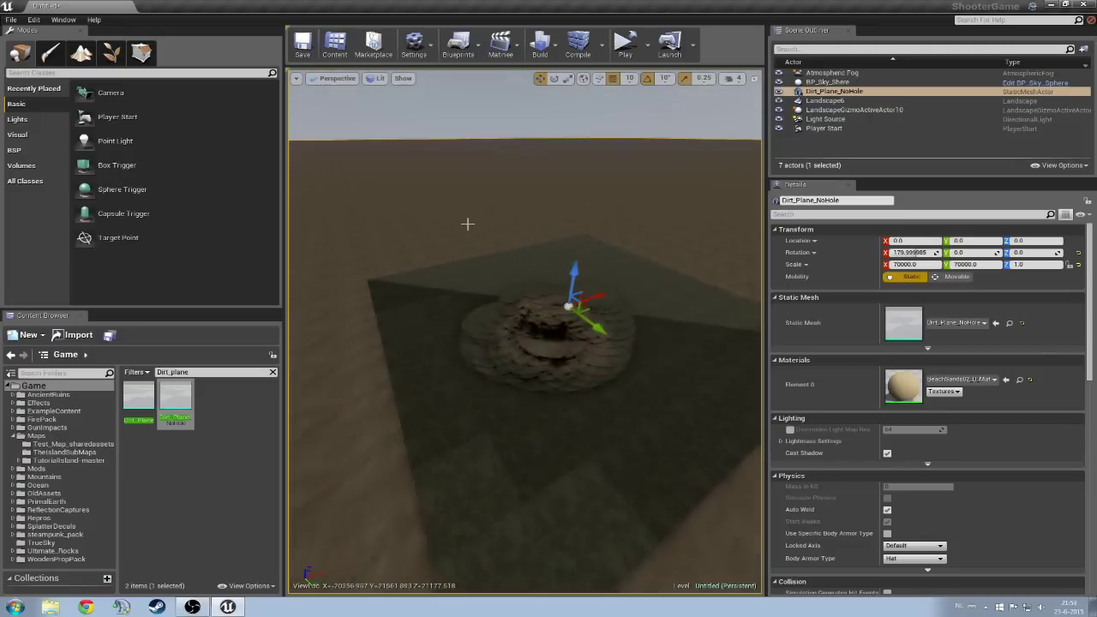
{"action": "scroll", "coordinate": [468, 223], "scroll_direction": "up", "scroll_amount": 1}
{"action": "left_click_drag", "start_coordinate": [575, 271], "coordinate": [575, 269]}
{"action": "right_click_drag", "start_coordinate": [578, 271], "coordinate": [482, 297]}
{"action": "key", "text": "w"}
{"action": "key", "text": "s"}
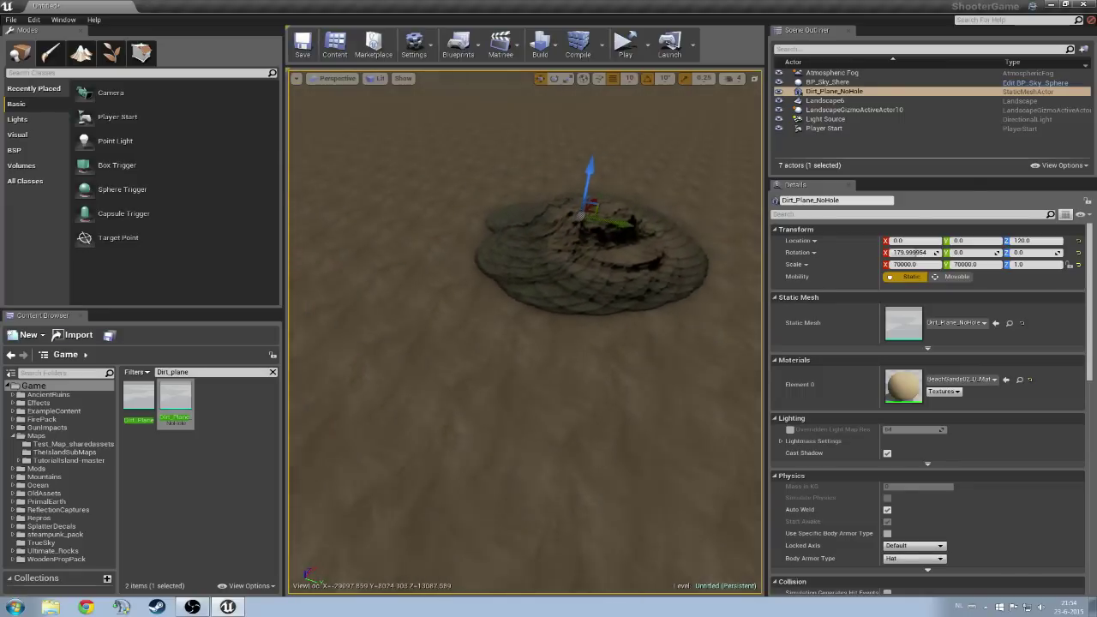
{"action": "right_click_drag", "start_coordinate": [560, 296], "coordinate": [580, 275]}
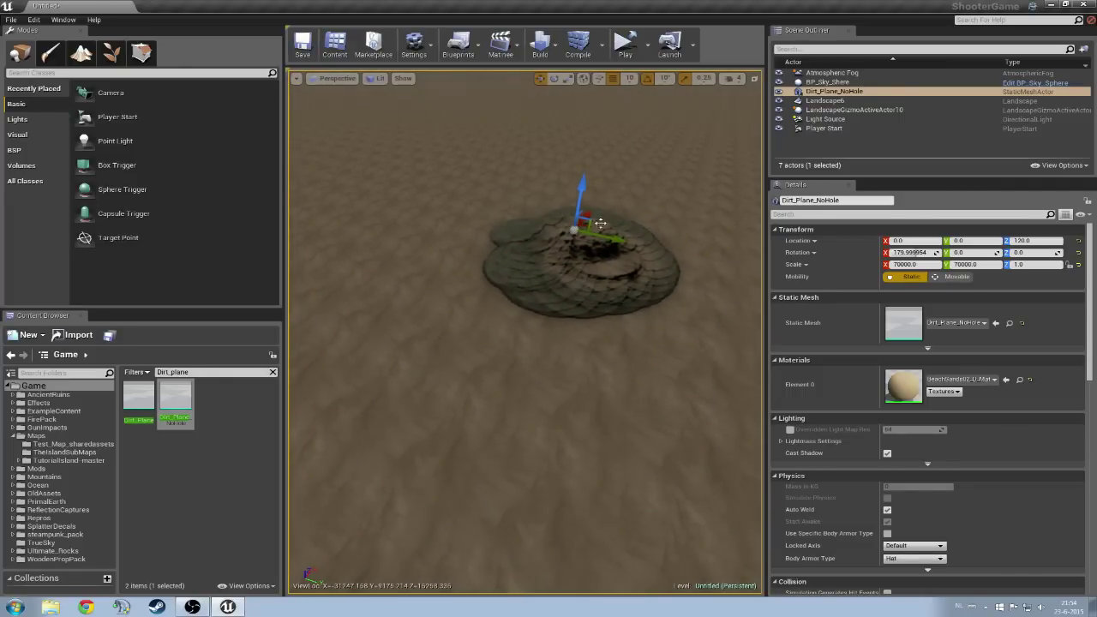
{"action": "left_click_drag", "start_coordinate": [580, 193], "coordinate": [708, 265]}
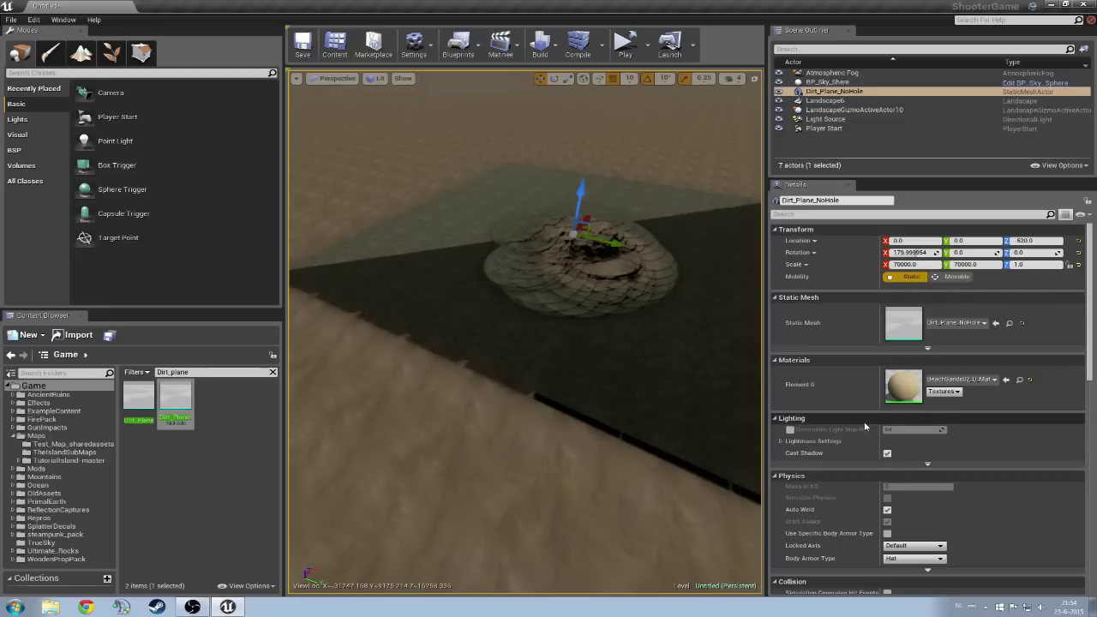
Step: Disable Cast Shadow for the dirt plane
{"action": "scroll", "coordinate": [865, 426], "scroll_direction": "down", "scroll_amount": 4}
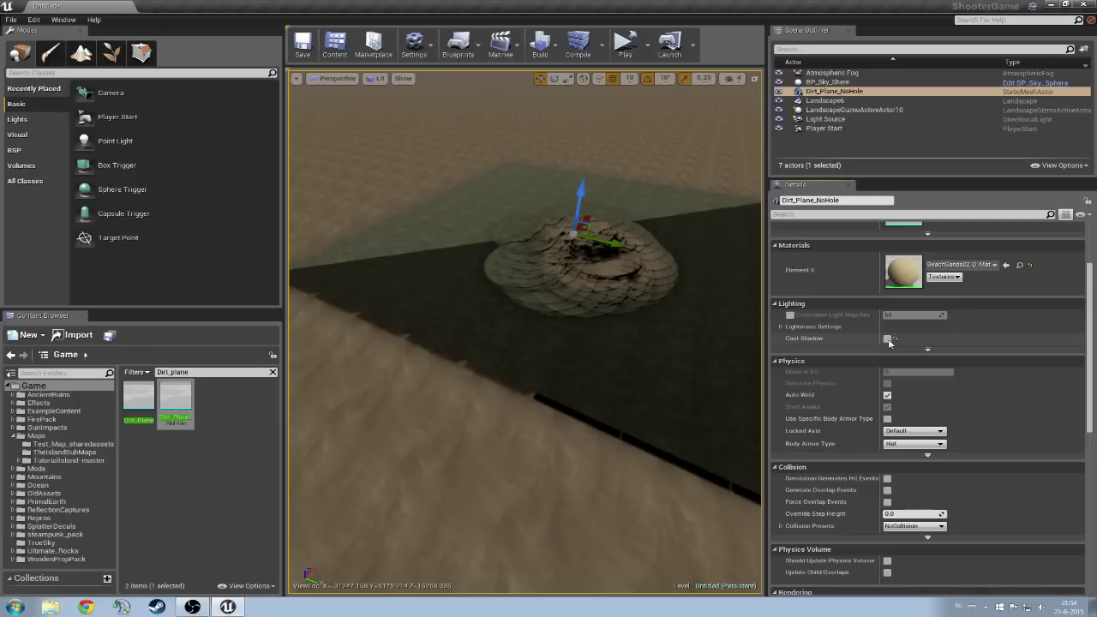
Step: Remove the existing landscape and the dirt plane from the level
{"action": "scroll", "coordinate": [892, 384], "scroll_direction": "up", "scroll_amount": 4}
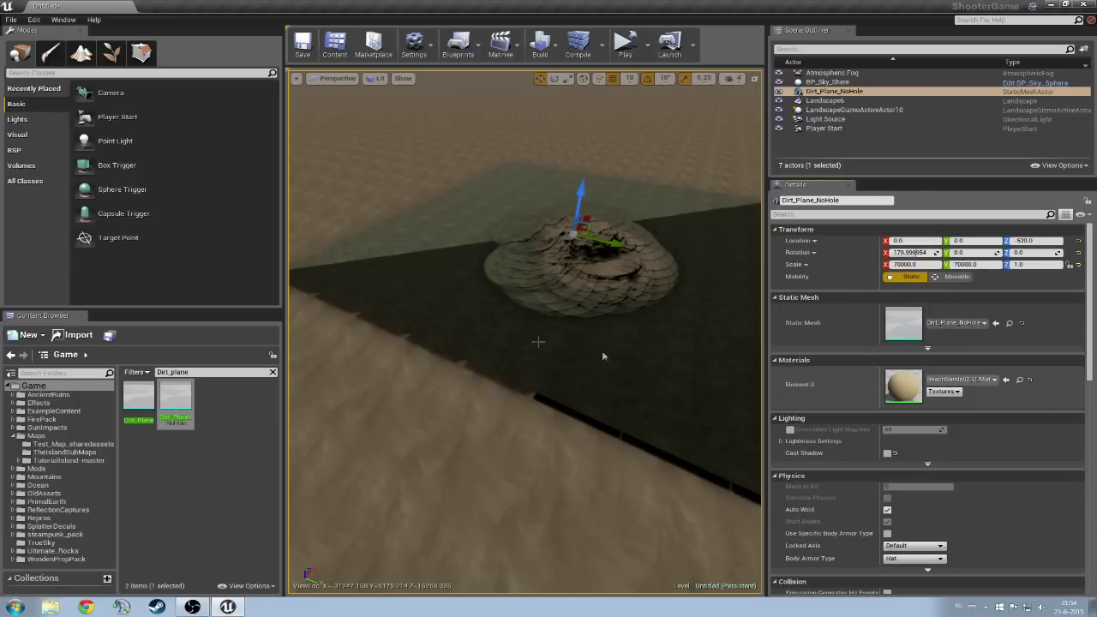
{"action": "key", "text": "d"}
{"action": "right_click_drag", "start_coordinate": [539, 342], "coordinate": [420, 339]}
{"action": "key", "text": "w"}
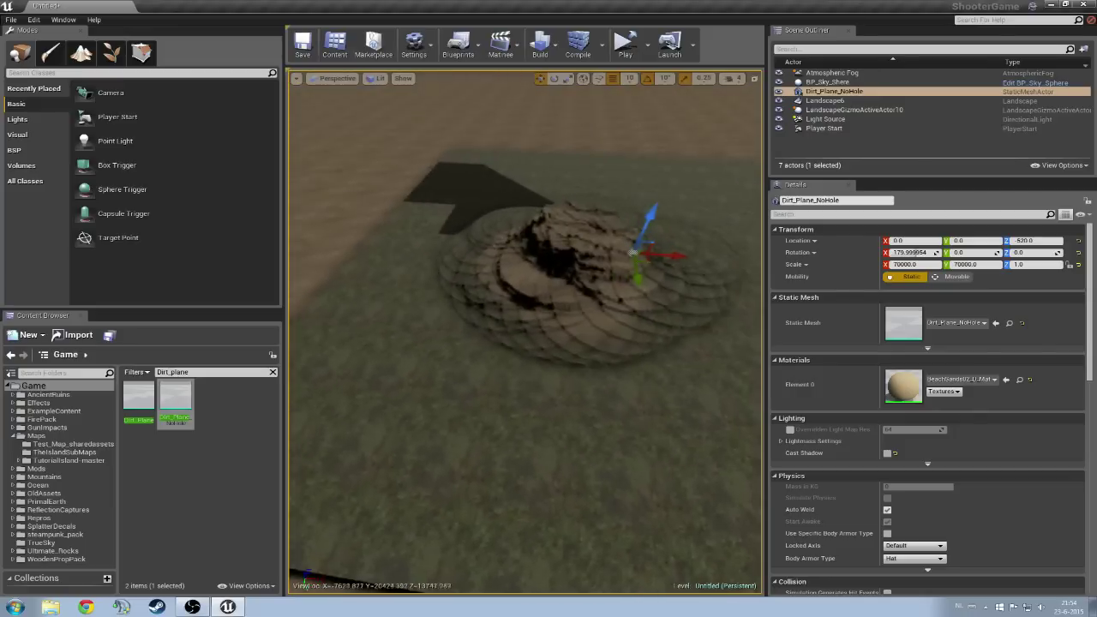
{"action": "left_click_drag", "start_coordinate": [472, 368], "coordinate": [446, 371], "text": "alt"}
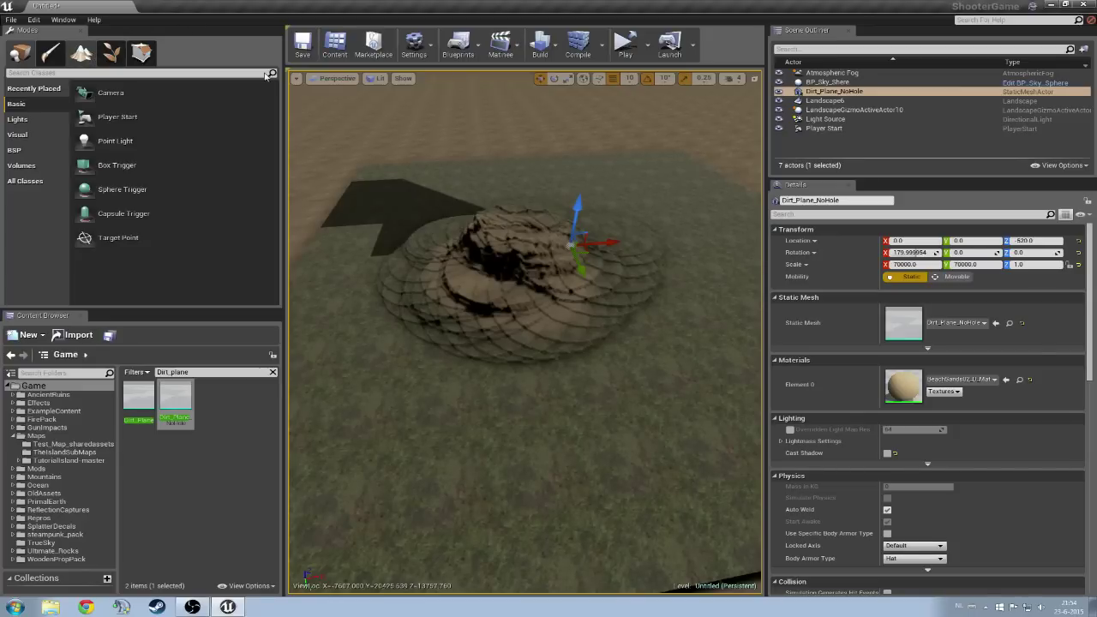
{"action": "left_click", "coordinate": [816, 101]}
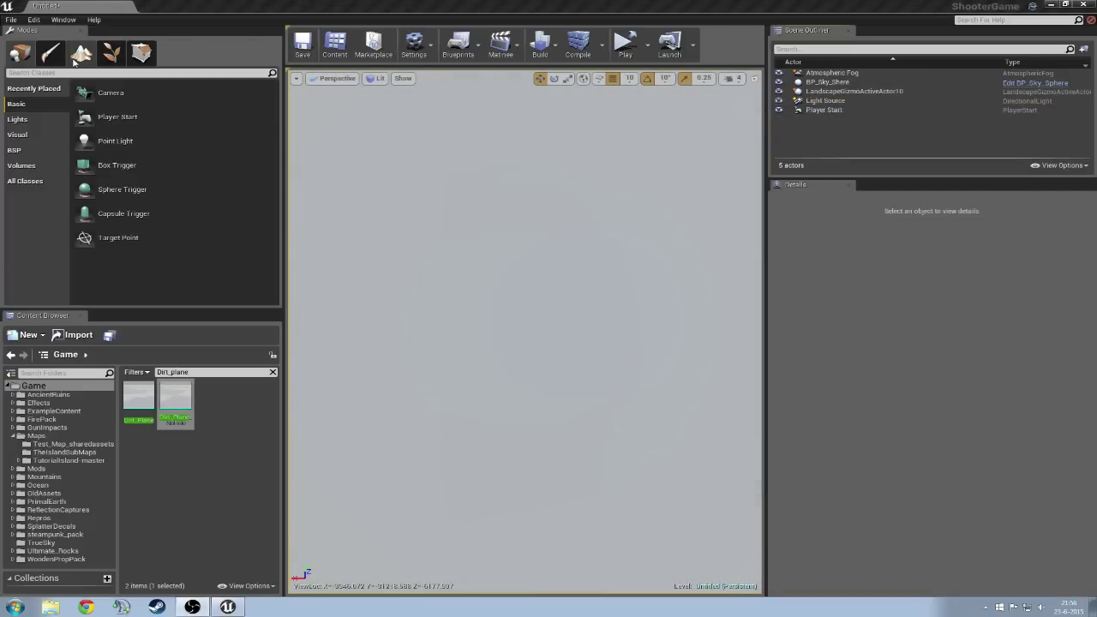
Step: Start a new landscape setup and have its terrain imported from a heightmap file
{"action": "left_click", "coordinate": [75, 59]}
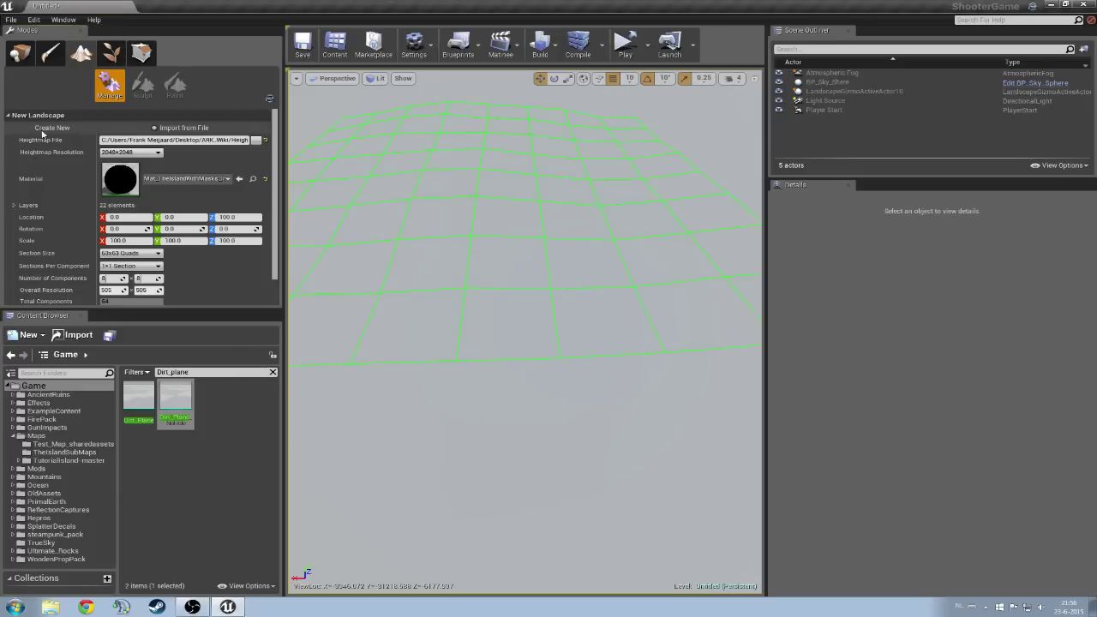
{"action": "left_click", "coordinate": [31, 129]}
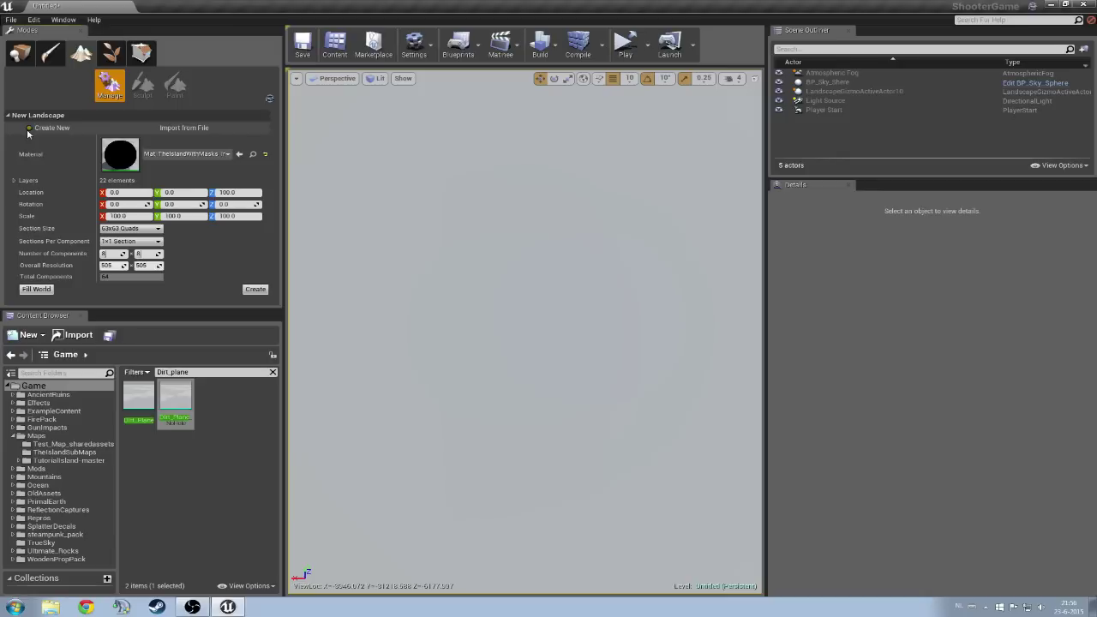
{"action": "left_click", "coordinate": [156, 128]}
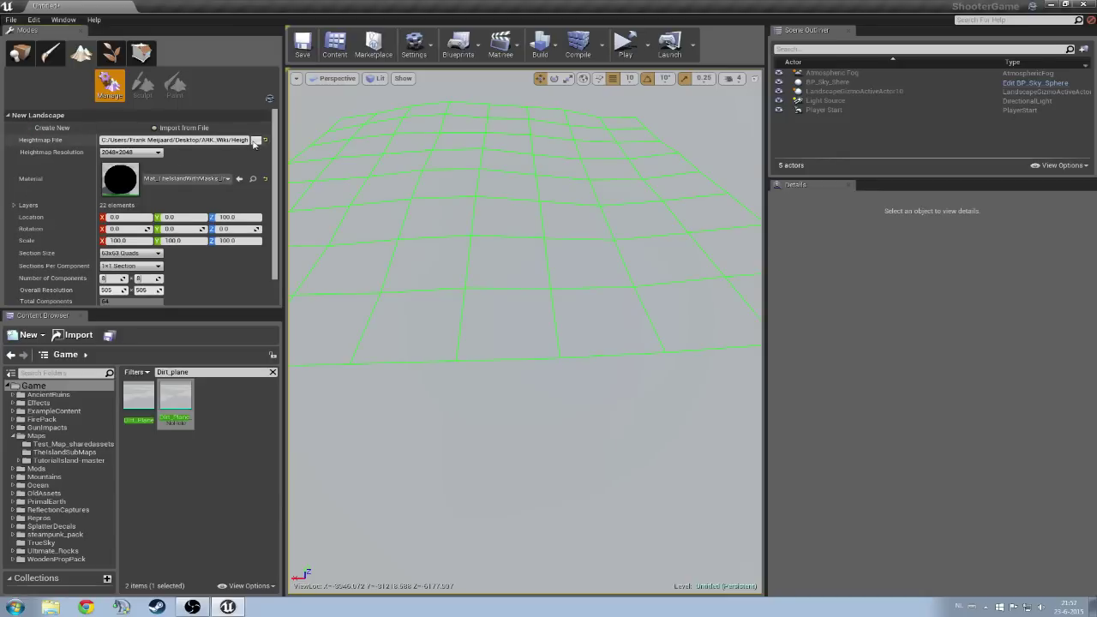
Step: Load heightMap_01 from the ARK_Wiki folder as the heightmap and inspect the terrain preview
{"action": "left_click", "coordinate": [256, 140]}
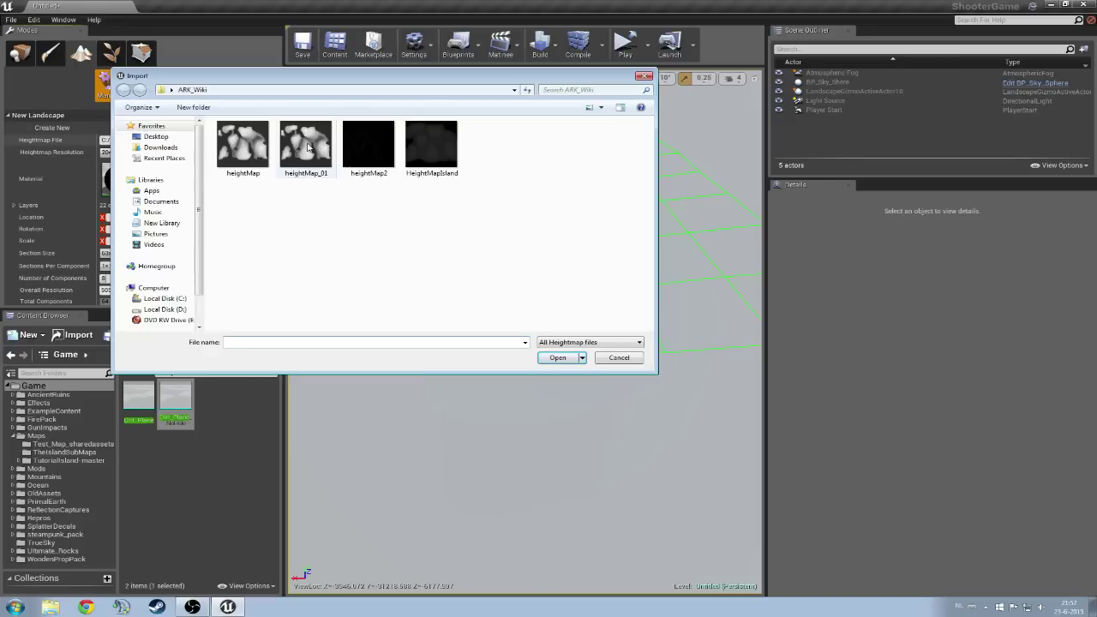
{"action": "double_click", "coordinate": [307, 147]}
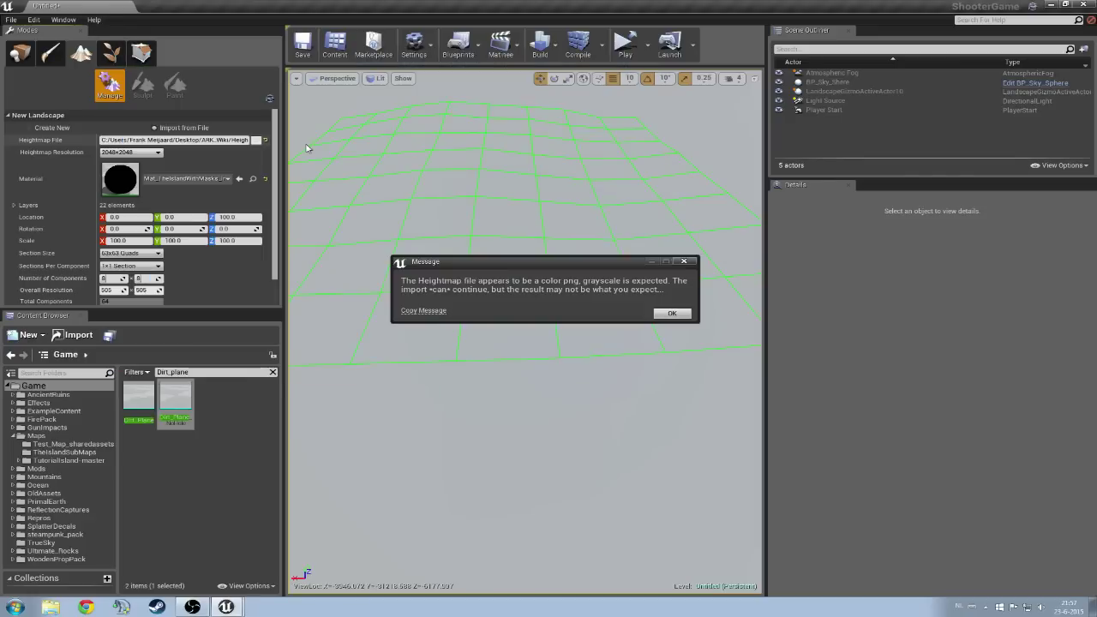
{"action": "left_click", "coordinate": [673, 313]}
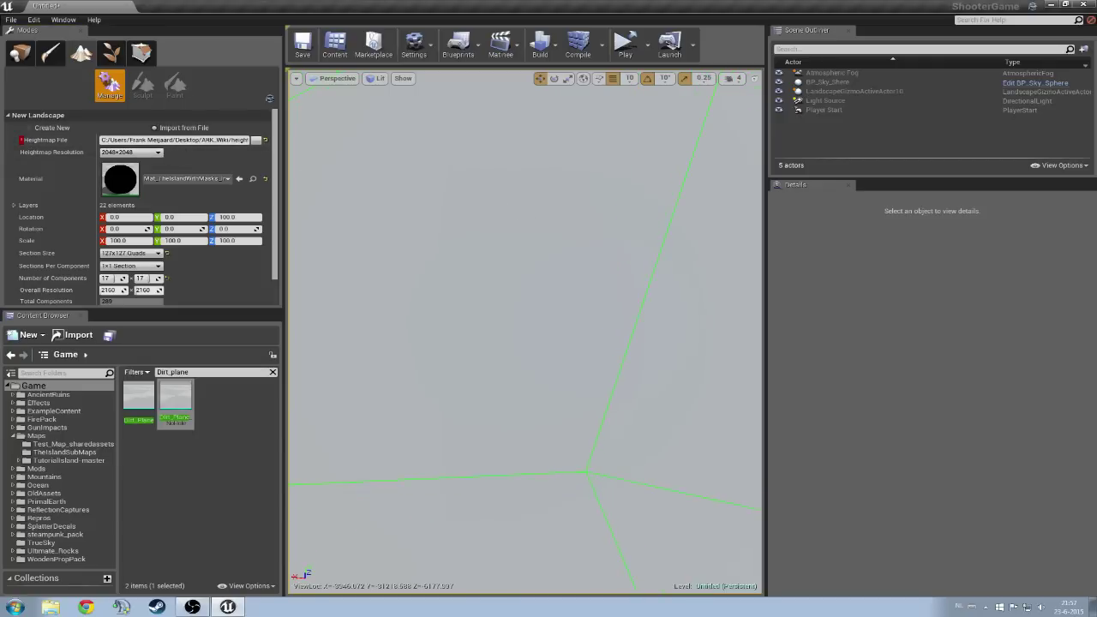
{"action": "right_click_drag", "start_coordinate": [524, 333], "coordinate": [488, 321]}
{"action": "left_click_drag", "start_coordinate": [463, 194], "coordinate": [485, 196]}
{"action": "right_click_drag", "start_coordinate": [480, 214], "coordinate": [442, 214]}
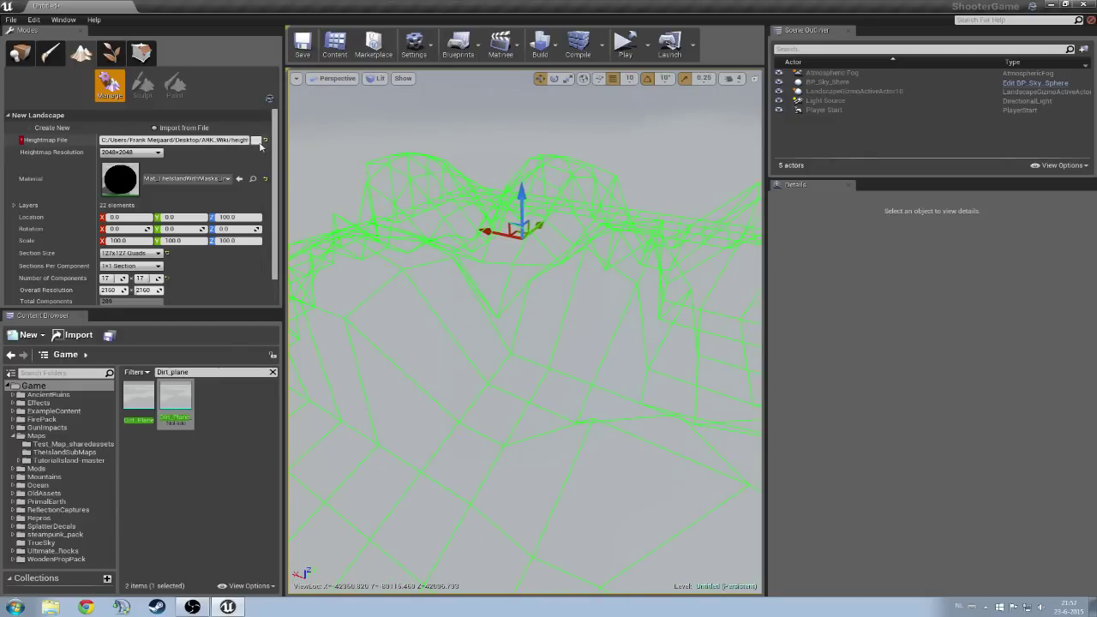
Step: Choose HeightMapIsland as the heightmap file and import the landscape
{"action": "left_click", "coordinate": [257, 140]}
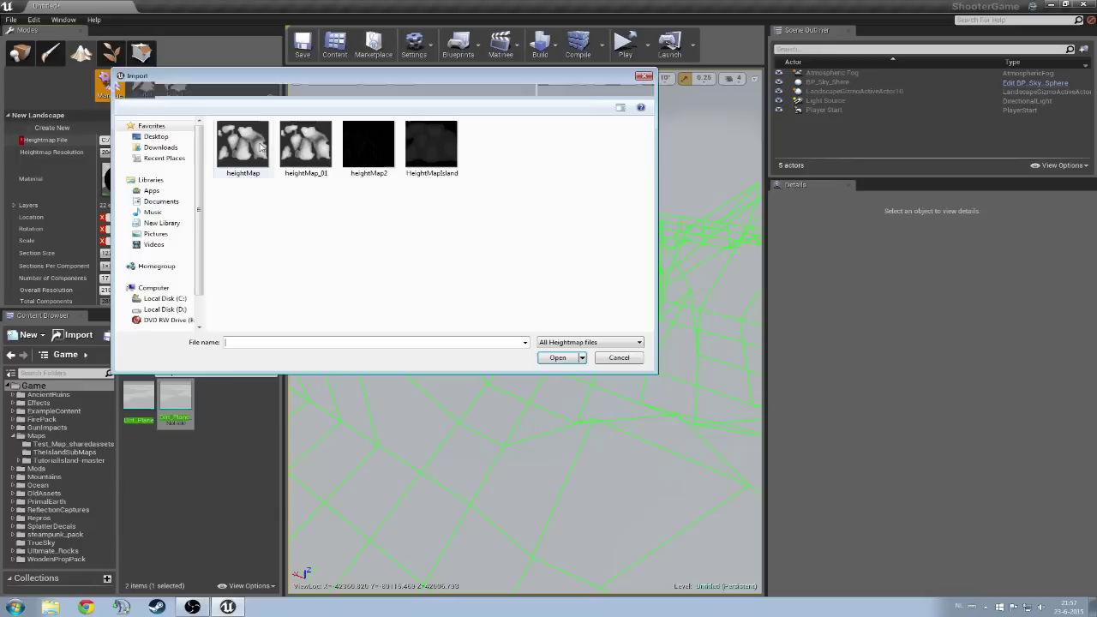
{"action": "double_click", "coordinate": [438, 158]}
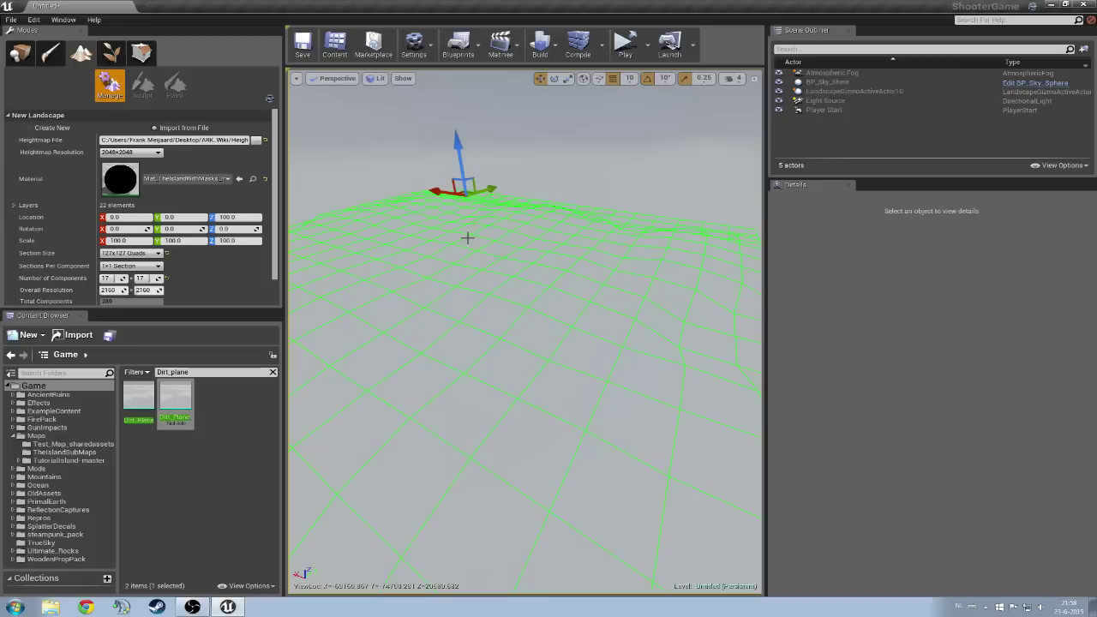
{"action": "scroll", "coordinate": [263, 300], "scroll_direction": "down", "scroll_amount": 1}
{"action": "left_click", "coordinate": [256, 298]}
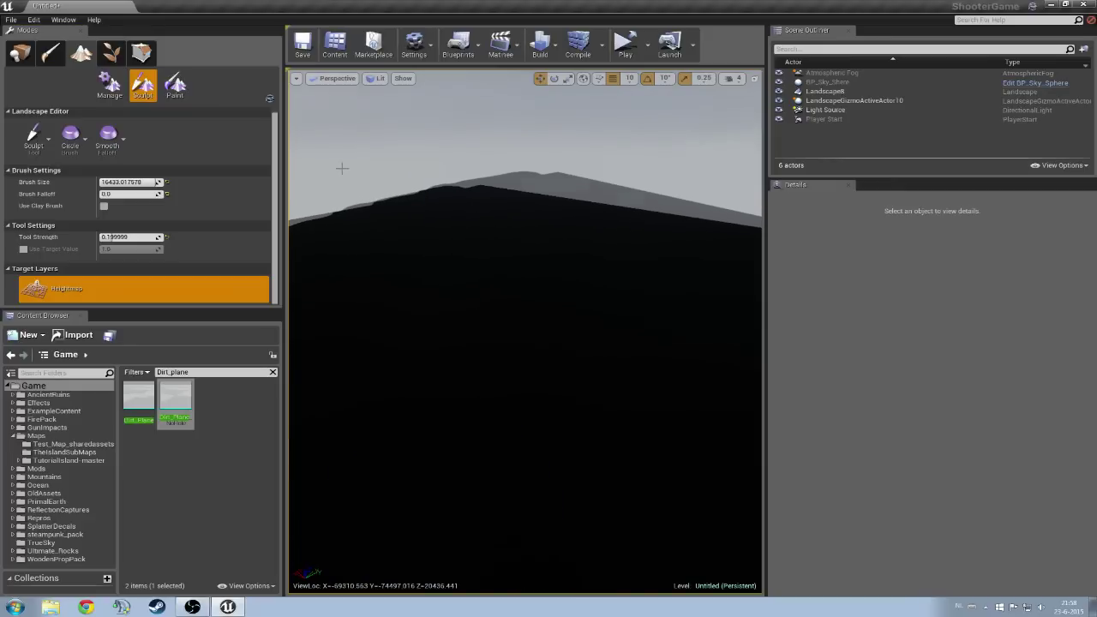
Step: Assign the Shared_Grass_01_LayerInfo asset to the landscape's Shared_Grass_01 paint layer
{"action": "left_click", "coordinate": [174, 86]}
{"action": "scroll", "coordinate": [112, 240], "scroll_direction": "down", "scroll_amount": 2}
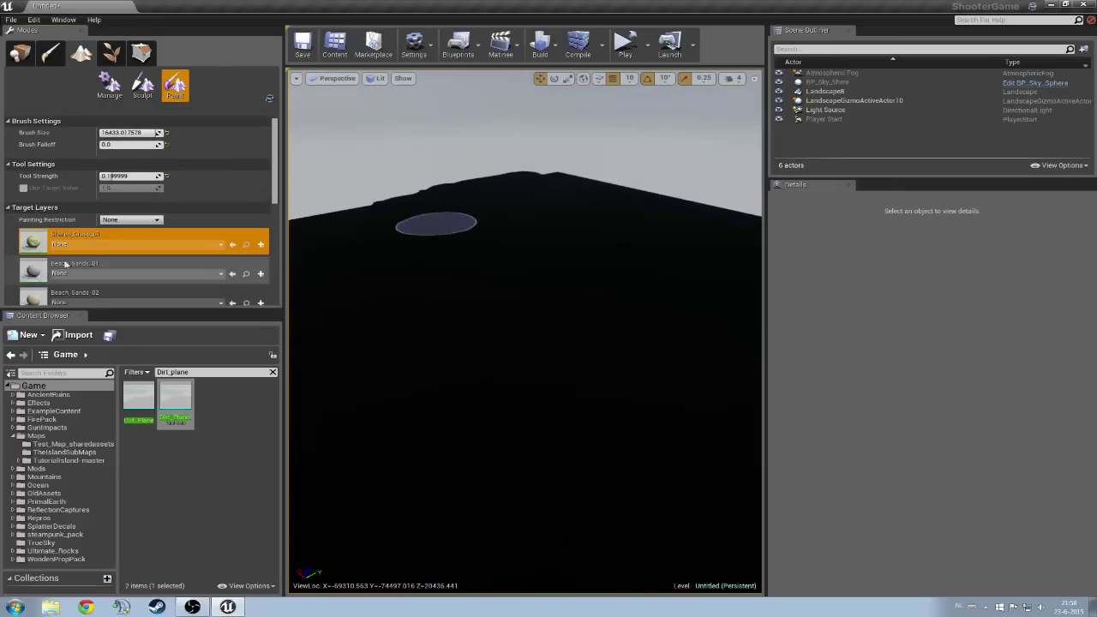
{"action": "left_click", "coordinate": [77, 244]}
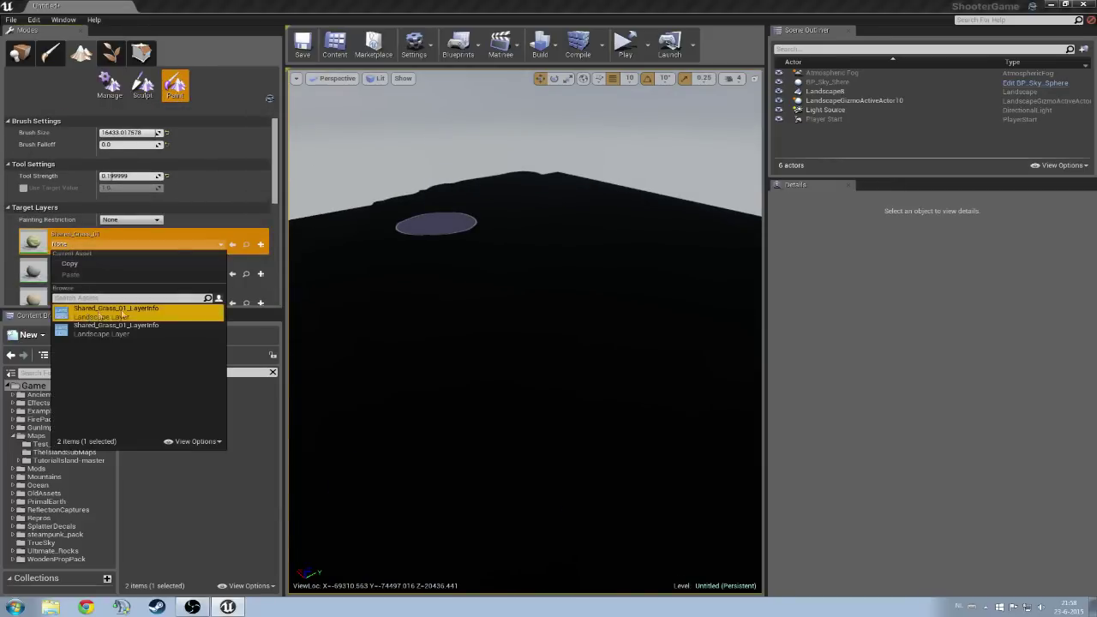
{"action": "left_click", "coordinate": [115, 310]}
Step: Paint the Shared_Grass_01 layer over part of the imported landscape and inspect the painted terrain up close
{"action": "mouse_move", "coordinate": [529, 292]}
{"action": "left_mouse_down"}
{"action": "mouse_move", "coordinate": [454, 362]}
{"action": "mouse_move", "coordinate": [417, 336]}
{"action": "left_mouse_up"}
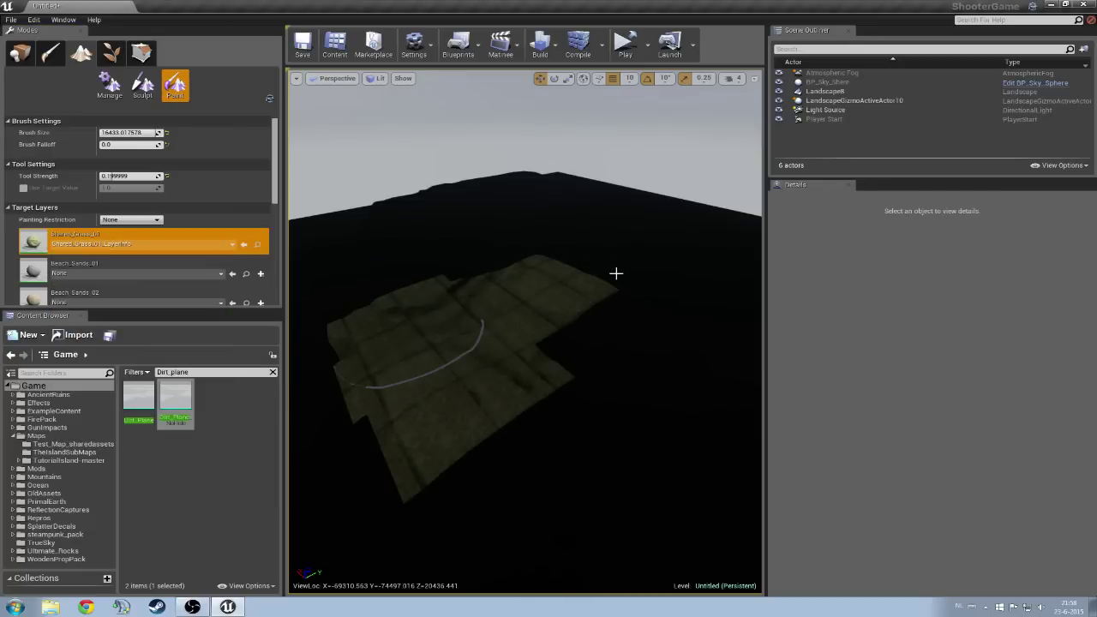
{"action": "left_click", "coordinate": [513, 261]}
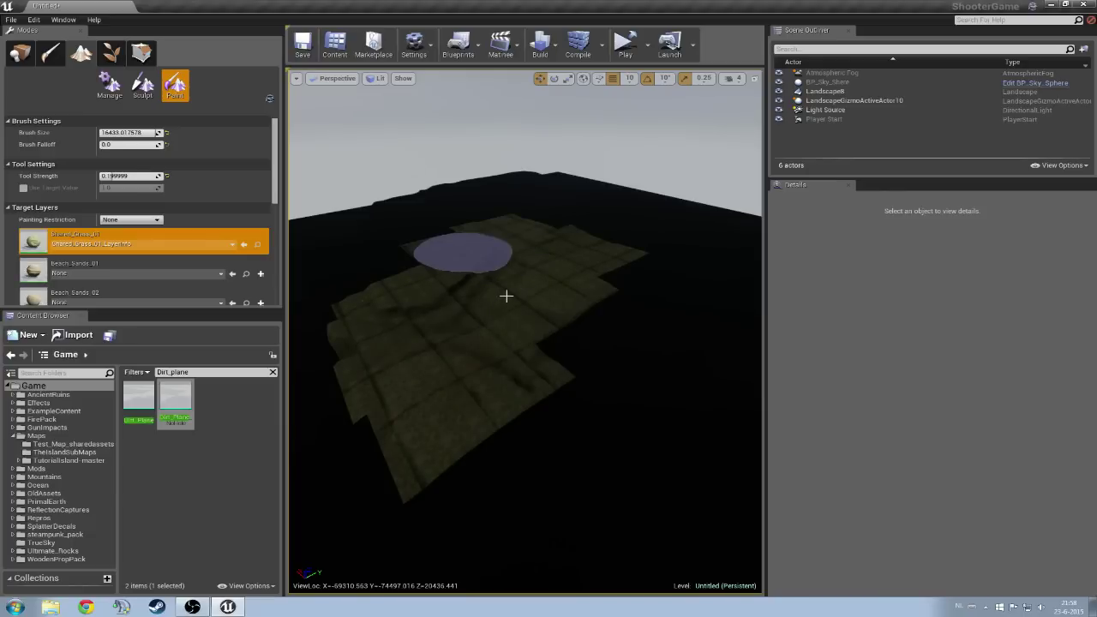
{"action": "key", "text": "w"}
{"action": "mouse_move", "coordinate": [510, 295]}
{"action": "right_mouse_down"}
{"action": "mouse_move", "coordinate": [476, 297]}
{"action": "mouse_move", "coordinate": [458, 324]}
{"action": "mouse_move", "coordinate": [492, 277]}
{"action": "right_mouse_up"}
{"action": "key", "text": "w"}
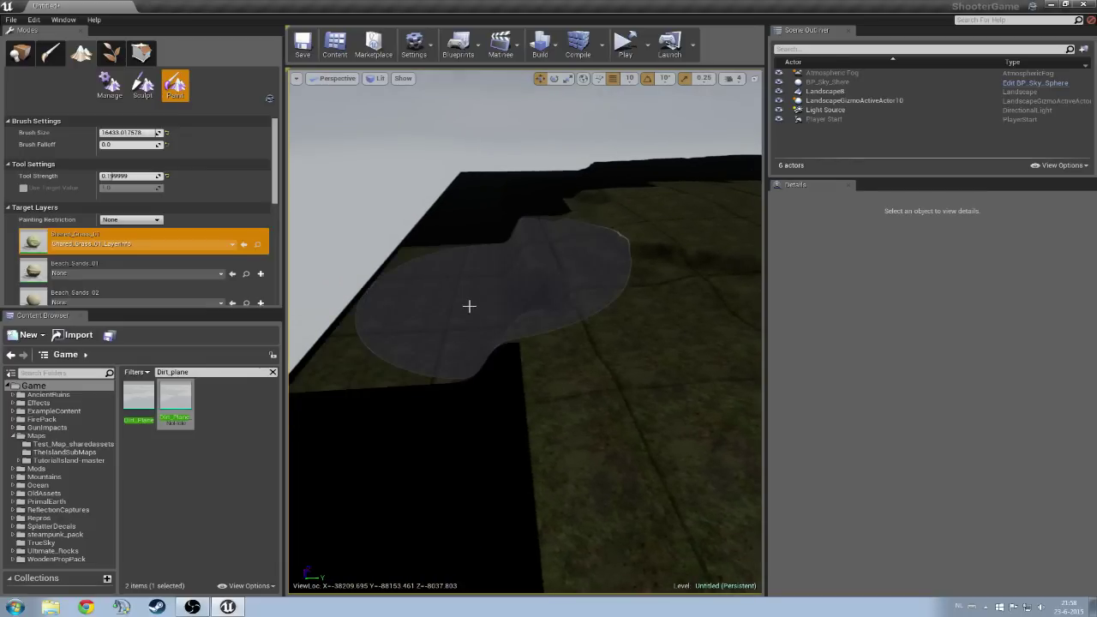
{"action": "mouse_move", "coordinate": [469, 306]}
{"action": "right_mouse_down"}
{"action": "mouse_move", "coordinate": [469, 339]}
{"action": "mouse_move", "coordinate": [468, 307]}
{"action": "right_mouse_up"}
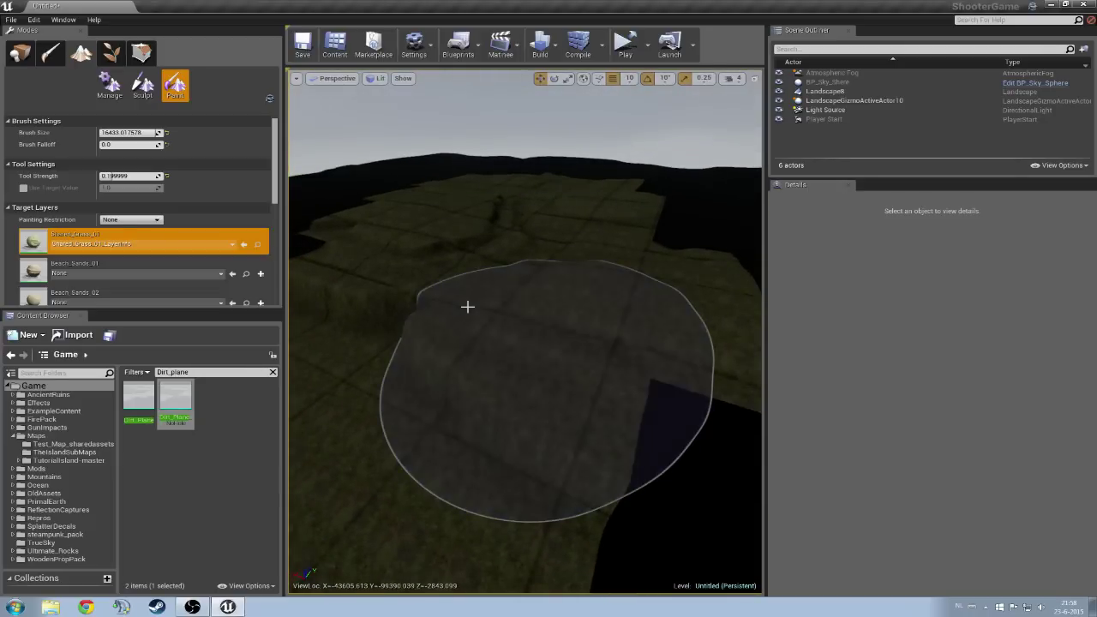